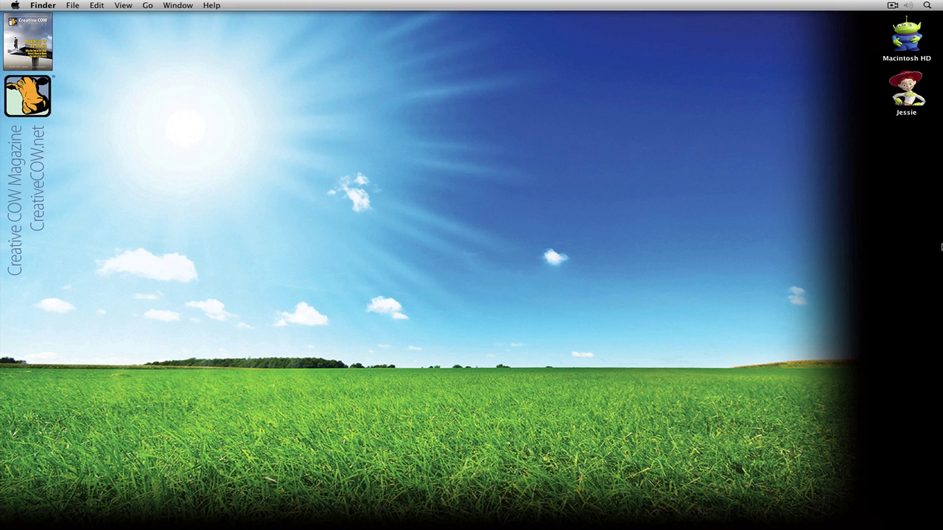
- Switch to Avid Media Composer and start linking AMA files into the clips bin, browsing to the Footage folder
key("super+Tab")
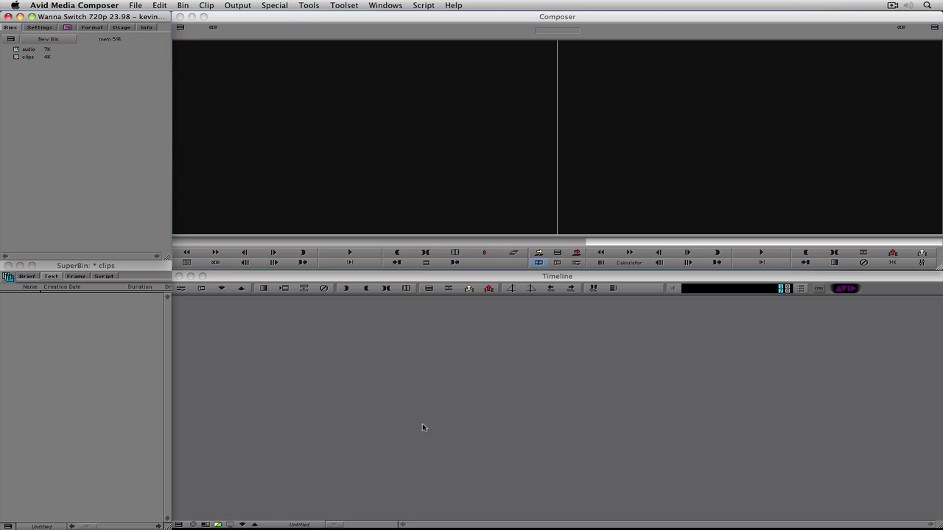
left_click(94, 354)
right_click(71, 315)
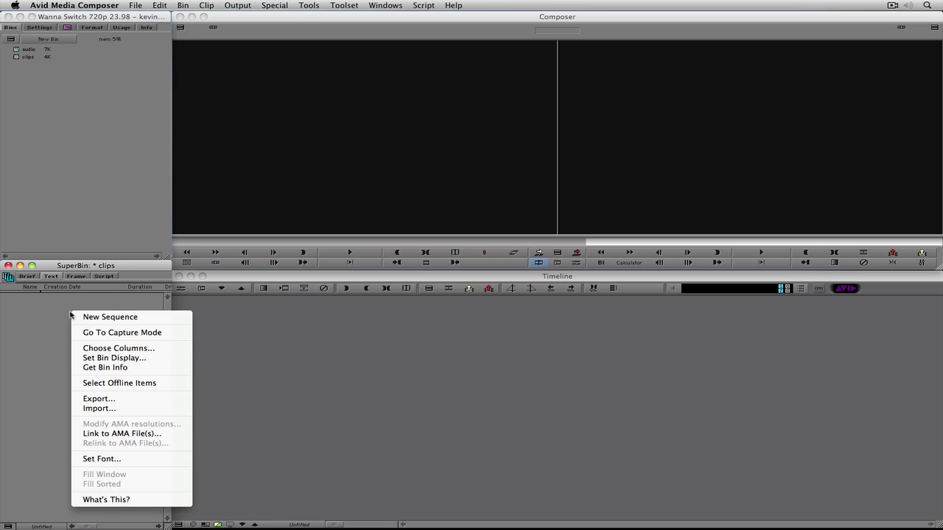
left_click(118, 435)
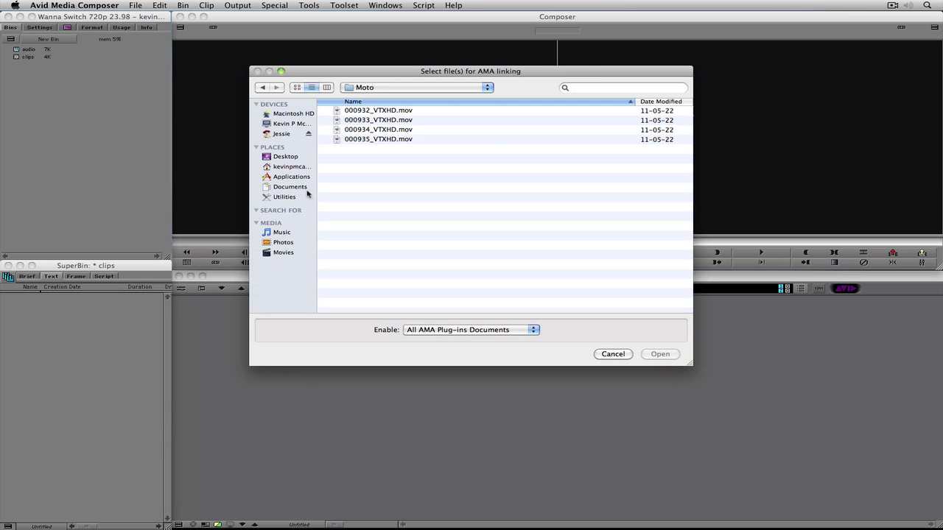
left_click(384, 89)
left_click(384, 97)
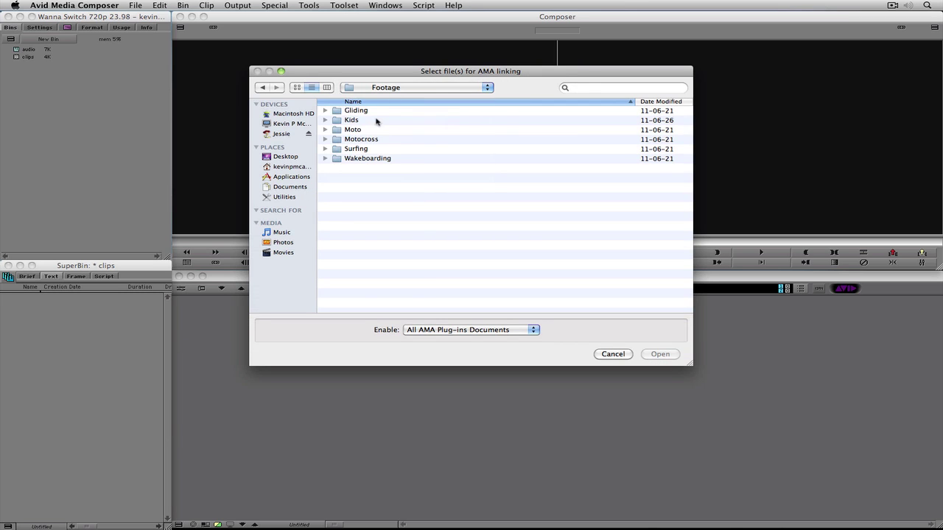
- Link all the movie files from the Motocross folder into the clips bin and apply the Clips bin view
double_click(372, 137)
left_click(371, 112)
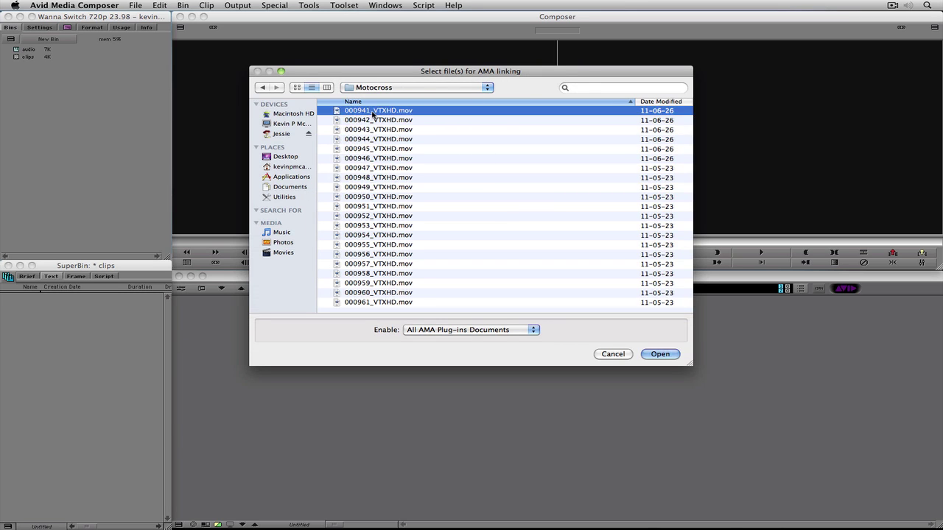
key("super+a")
left_click(650, 355)
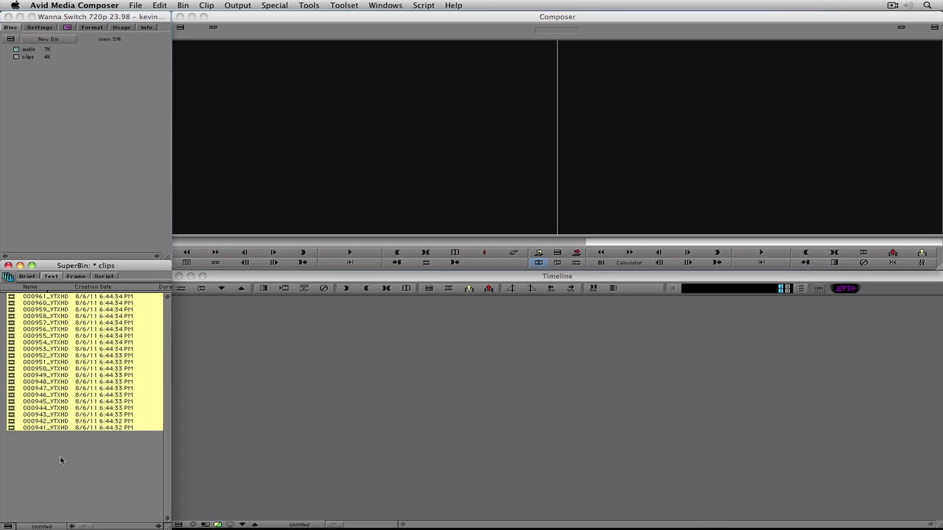
left_click(41, 526)
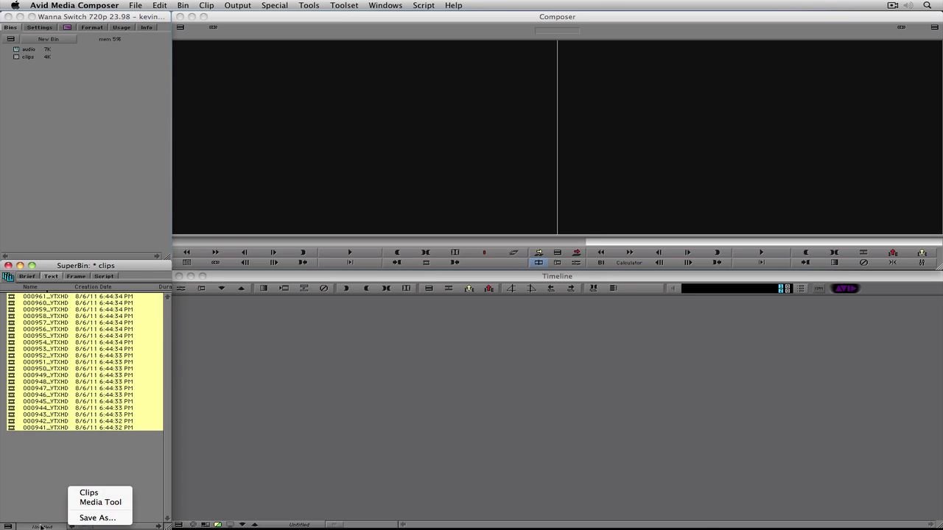
left_click(87, 496)
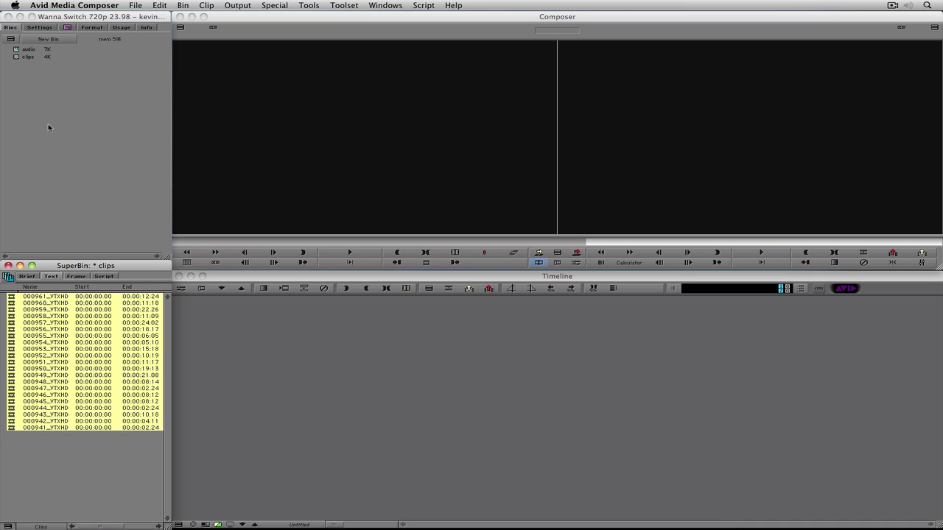
- Create a new bin in the project and name it sequences
key("super+n")
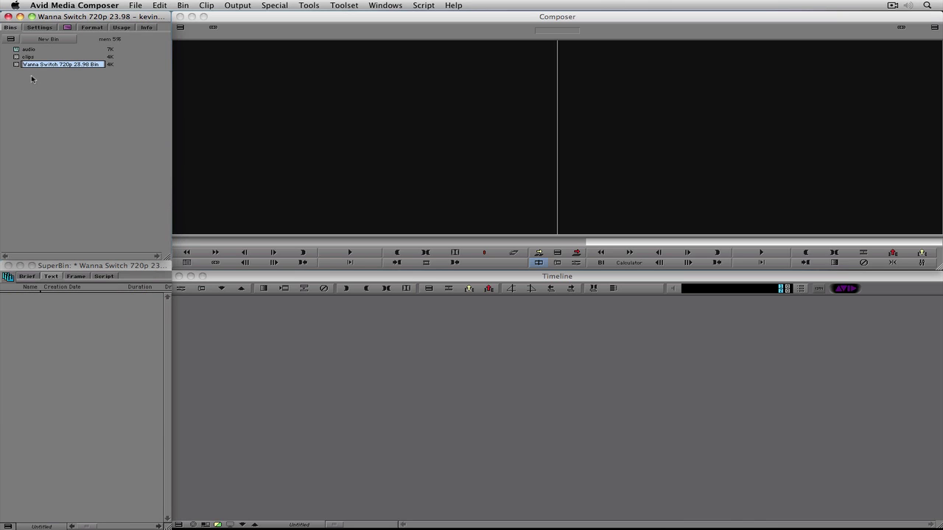
type("sequences")
key("Return")
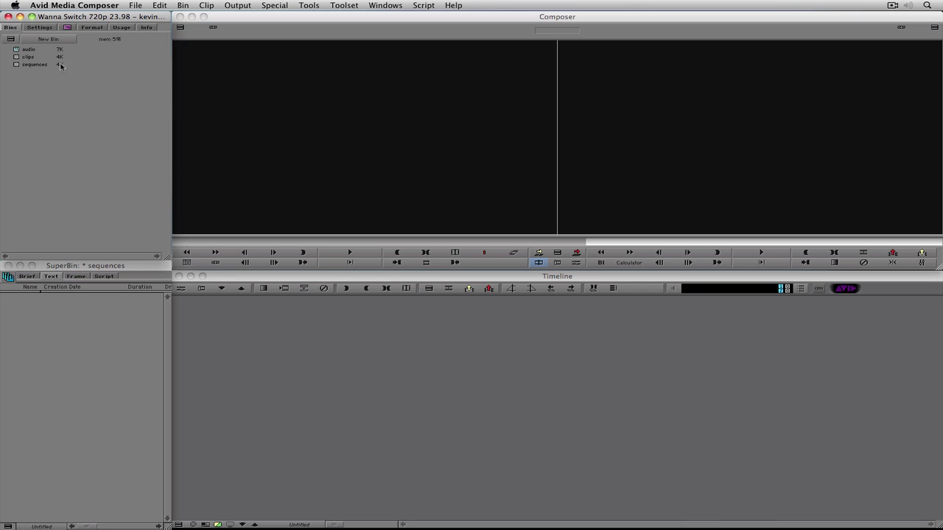
- Show the project's format settings and create a new sequence named Wanna Switch in the sequences bin
left_click(92, 27)
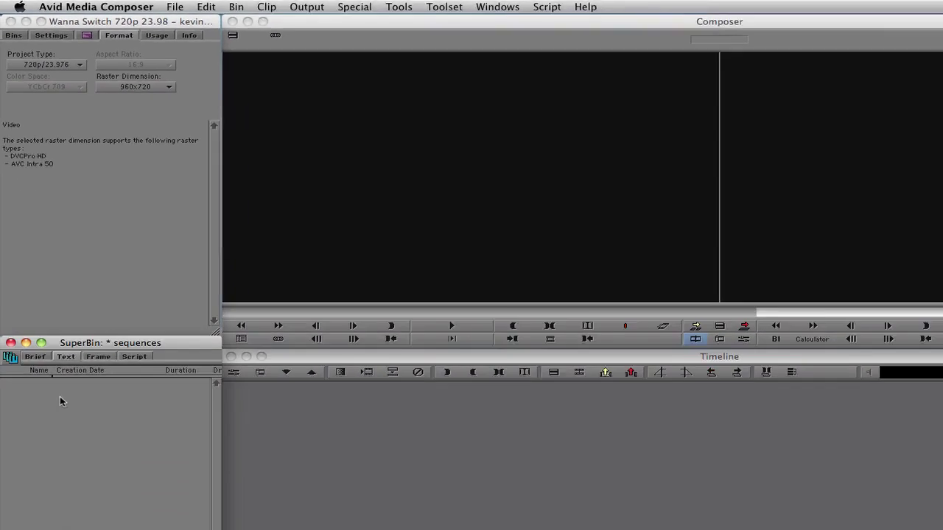
right_click(47, 310)
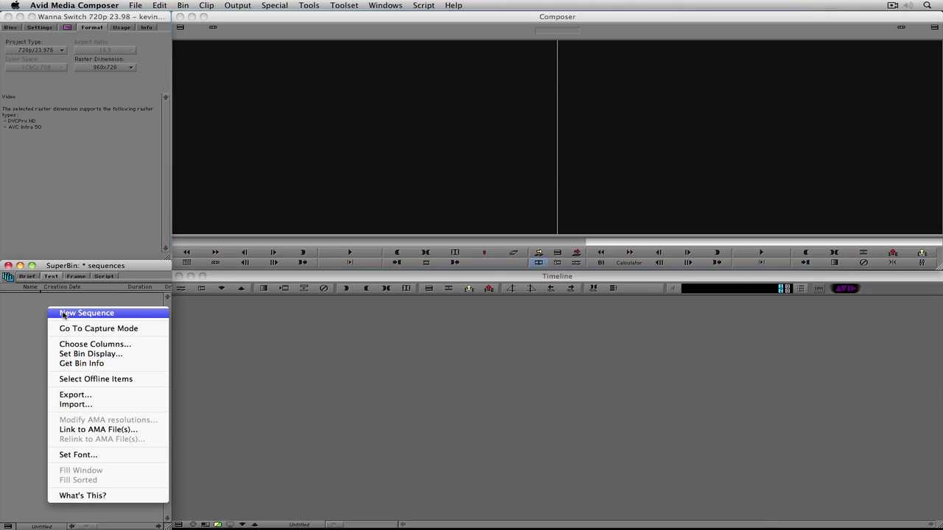
left_click(202, 271)
right_click(642, 143)
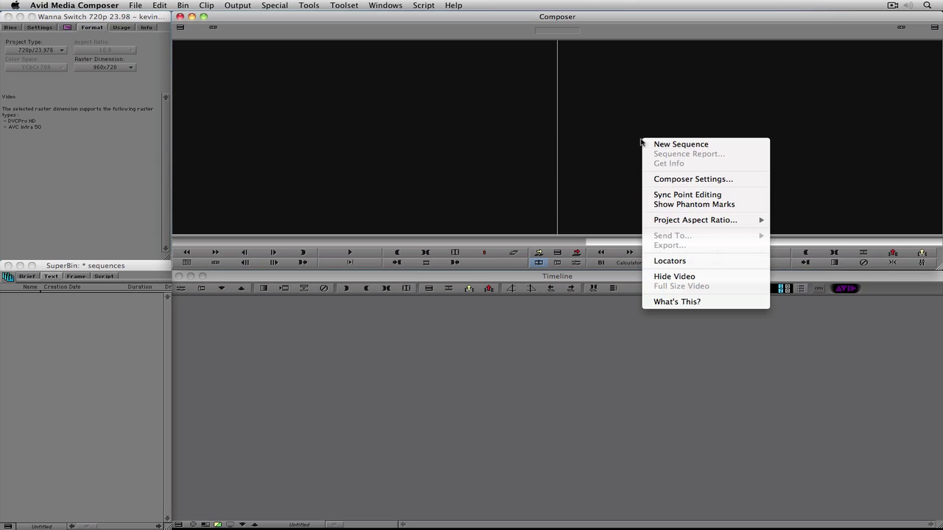
left_click(670, 144)
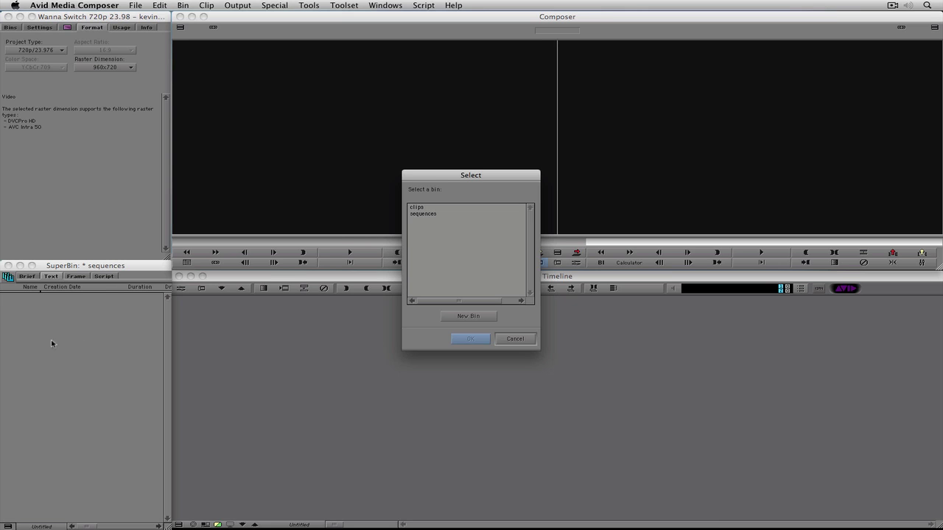
left_click(415, 214)
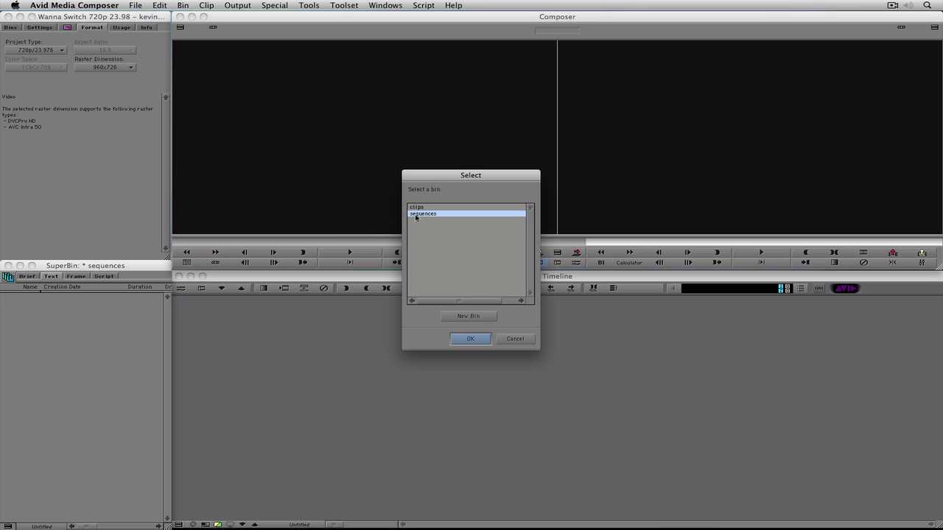
left_click(468, 341)
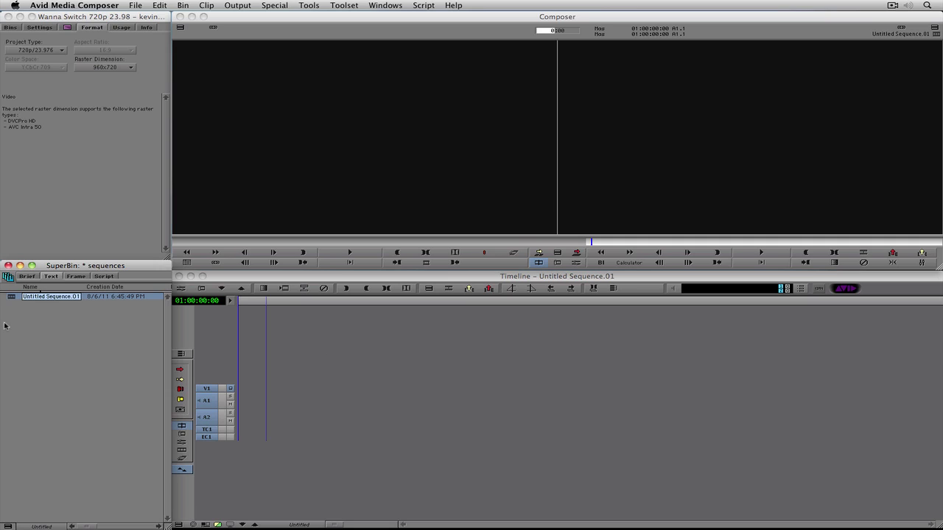
type("Wanna Switch")
key("Return")
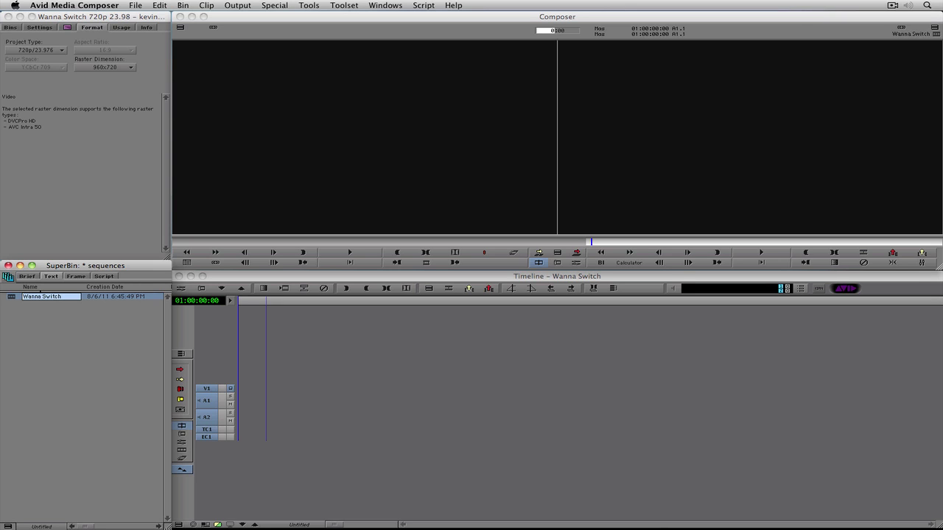
- Set the default starting timecode to 0;59;00;00 in the project's General settings
left_click(40, 27)
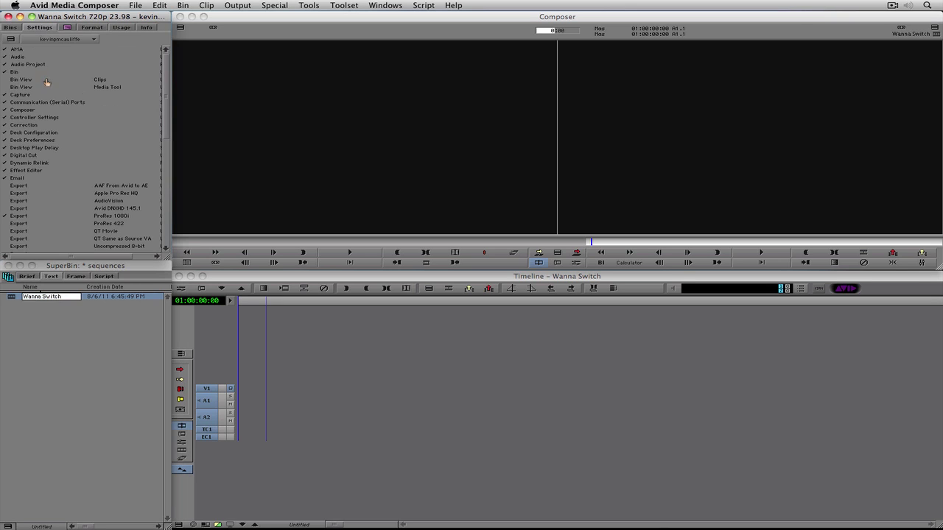
left_click_drag(166, 81, 167, 127)
double_click(25, 168)
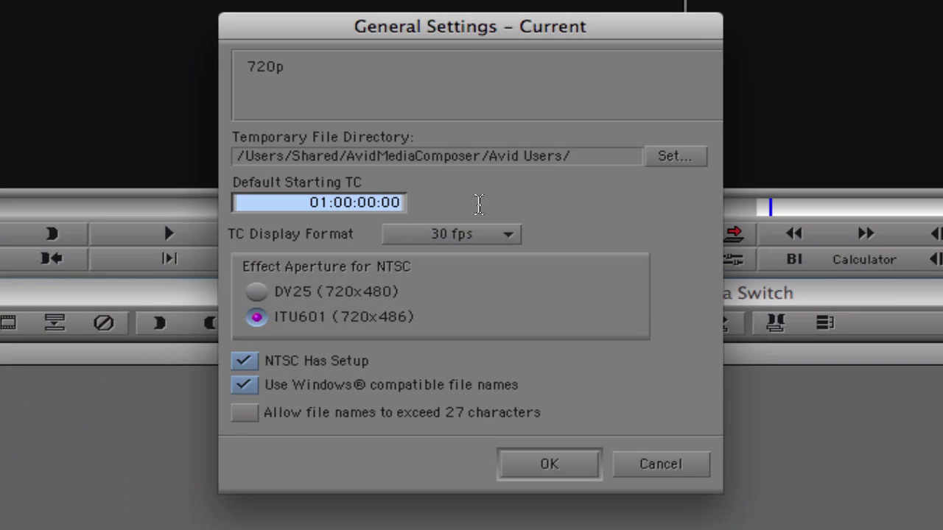
type("0:59:")
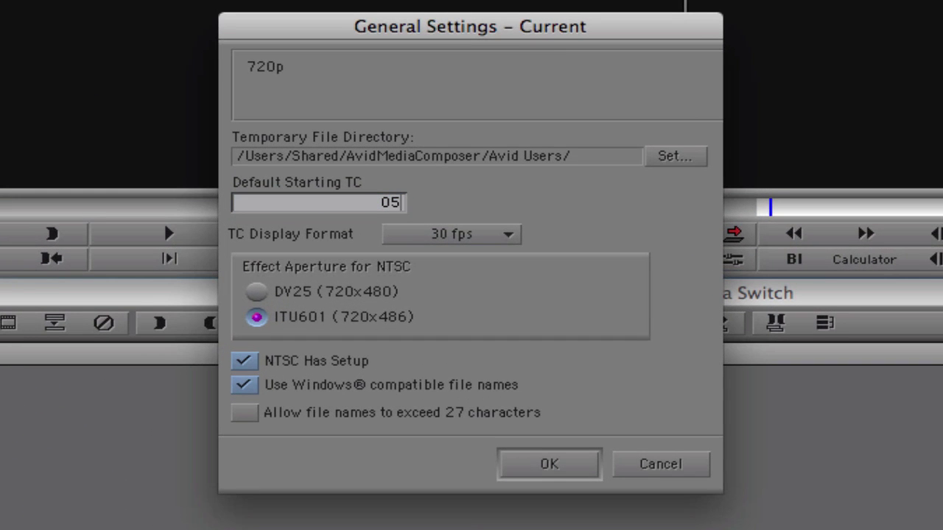
type("00:00")
left_click(390, 202)
left_click(382, 202)
type(";")
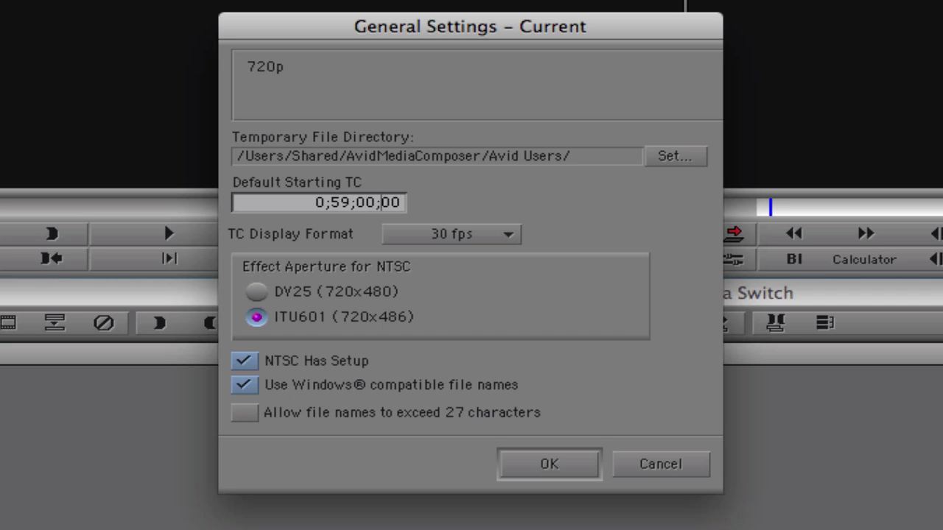
left_click(569, 466)
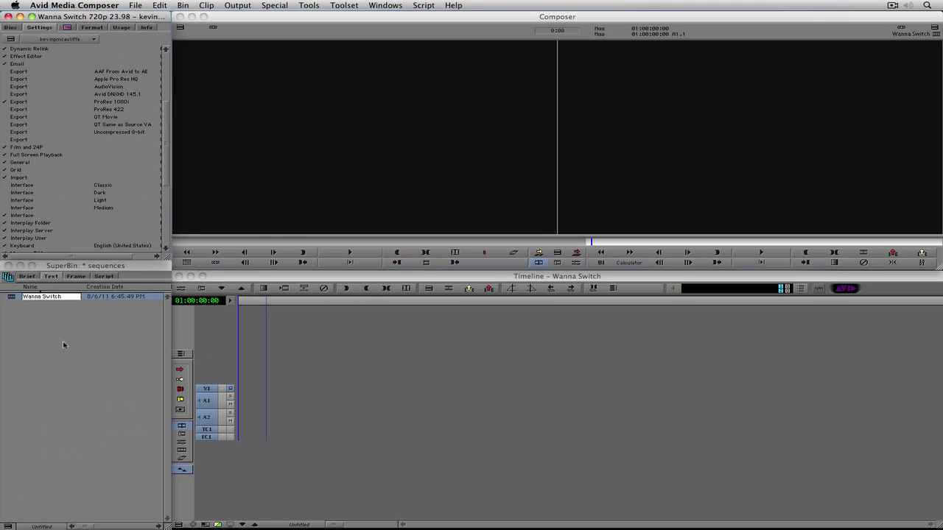
- Create a second, untitled sequence in the sequences bin and delete it
right_click(63, 338)
left_click(71, 336)
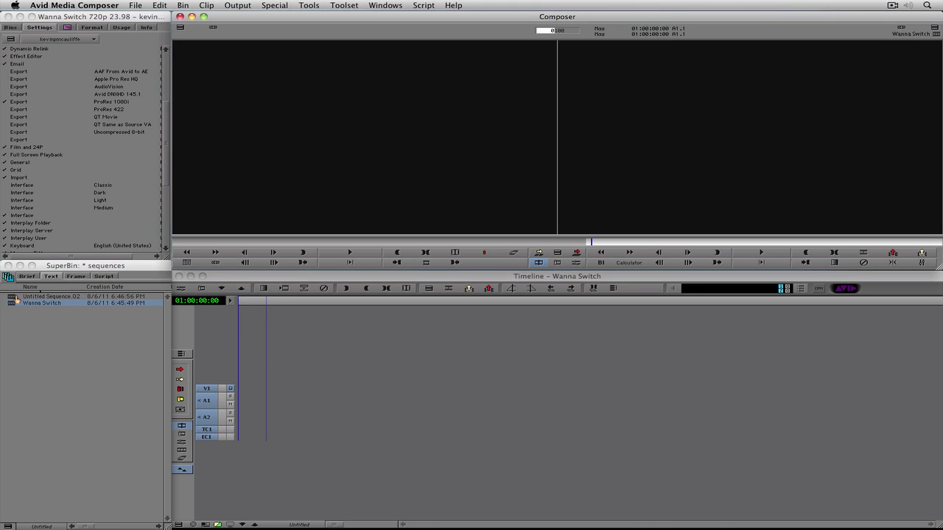
key("Delete")
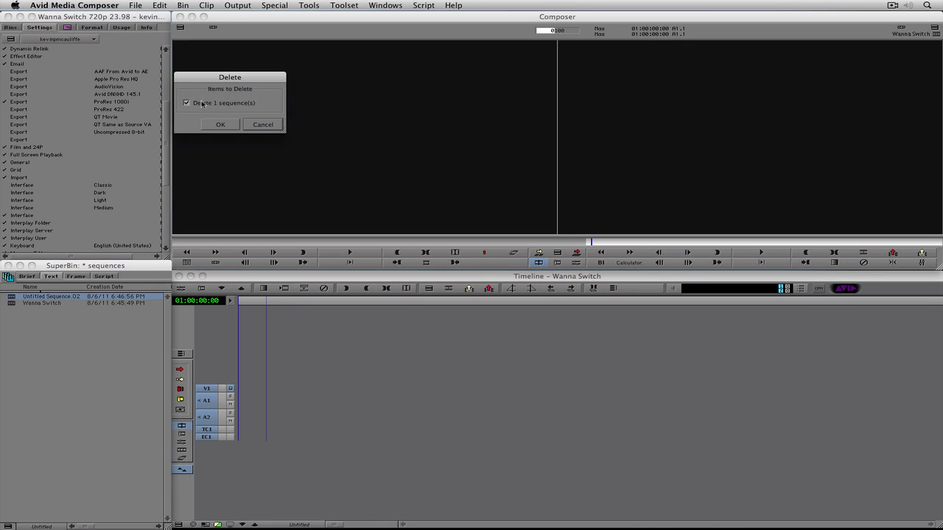
left_click(219, 131)
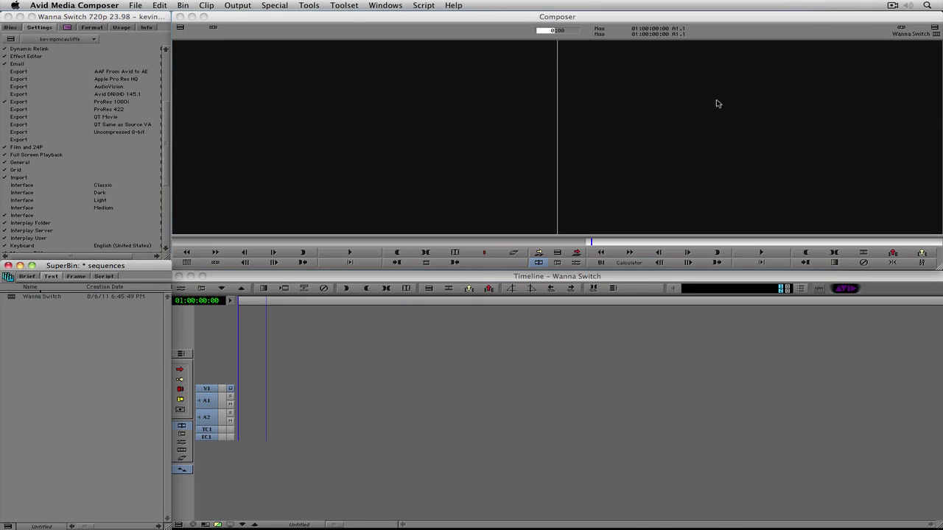
- Set the Wanna Switch sequence's starting timecode to 00:59:00:00 through its Sequence Report
right_click(623, 135)
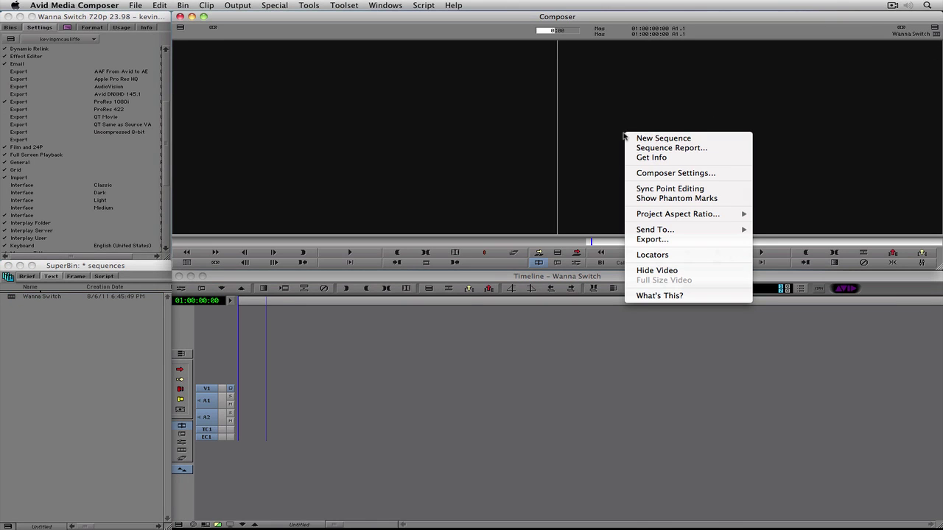
left_click(663, 151)
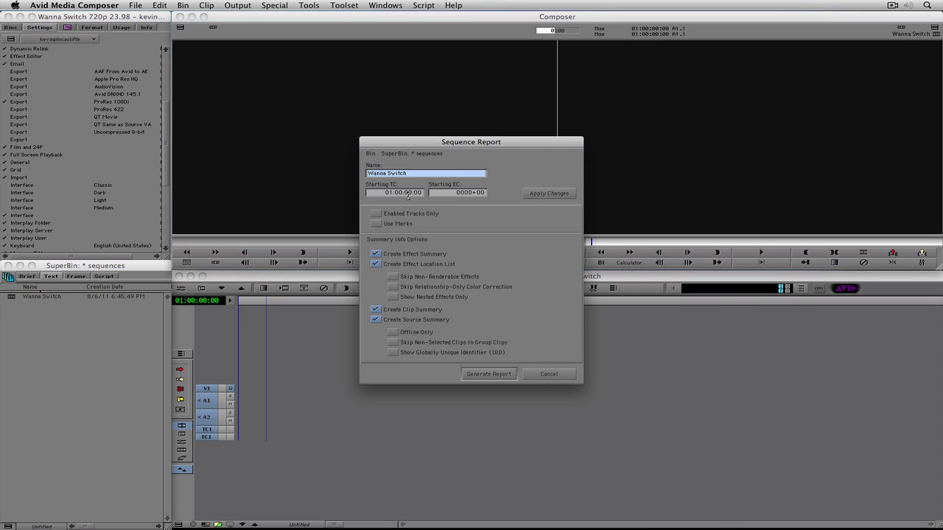
left_click(408, 195)
type("59")
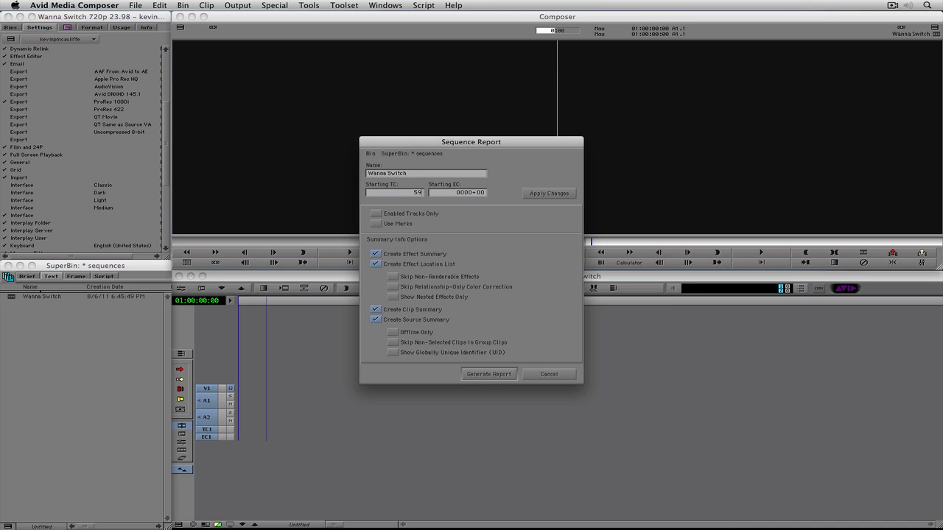
type("00:00")
left_click(535, 194)
left_click(548, 373)
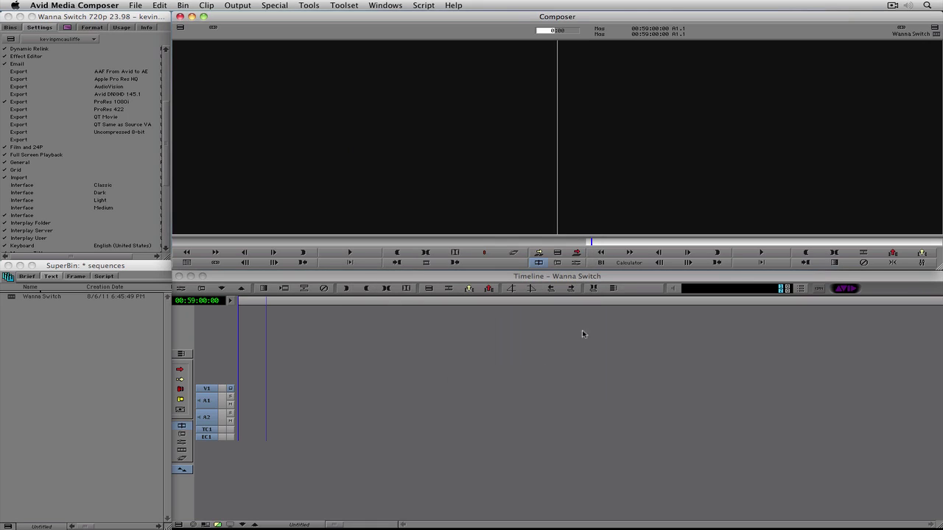
- Set the Wanna Switch sequence's starting timecode to 01:00:00:00 through its Sequence Report and display the project's list of bins
right_click(582, 135)
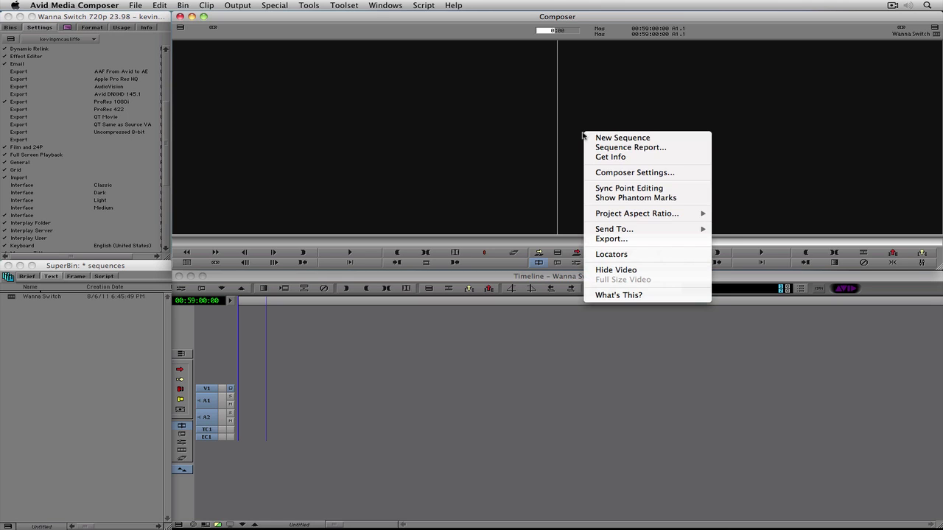
left_click(599, 153)
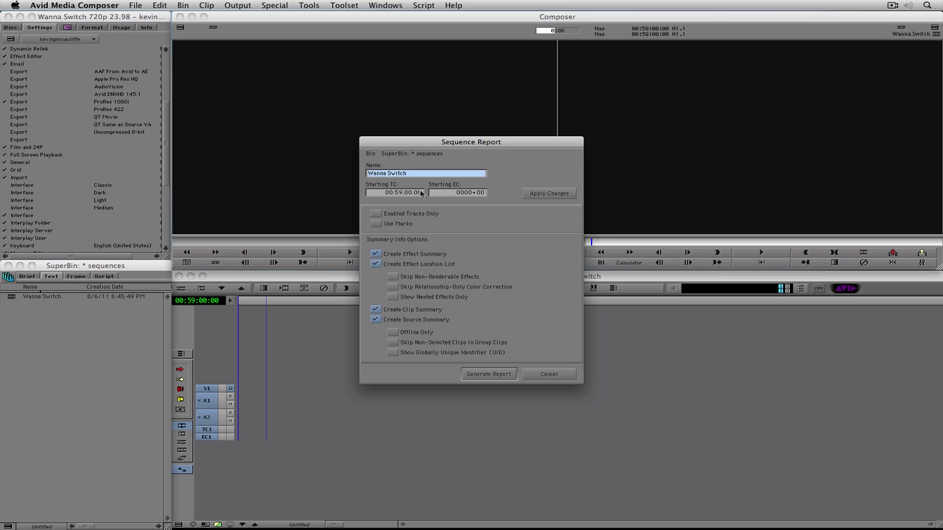
key("Tab")
type("01000000")
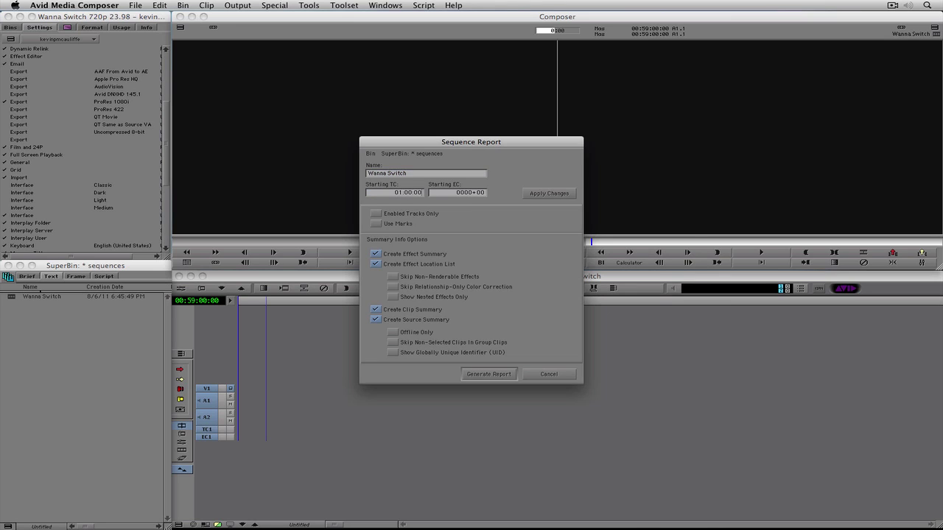
left_click(548, 193)
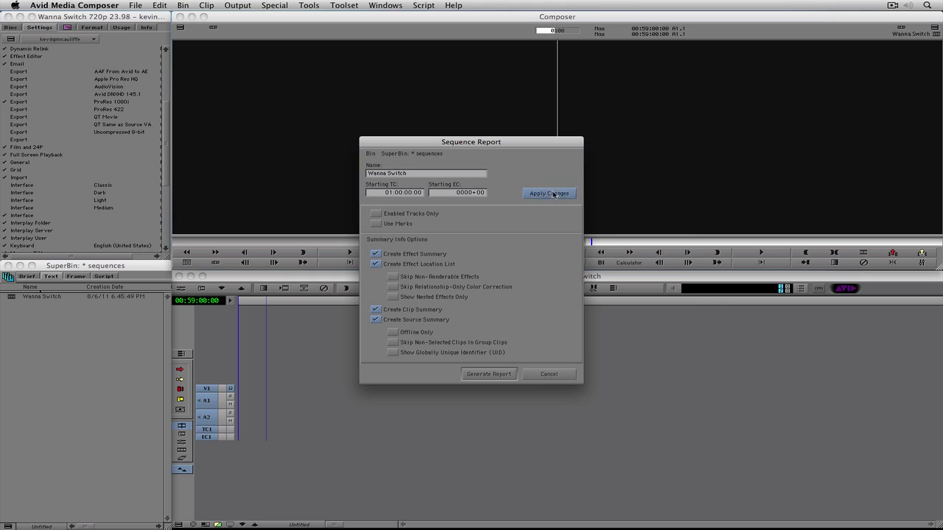
left_click(546, 374)
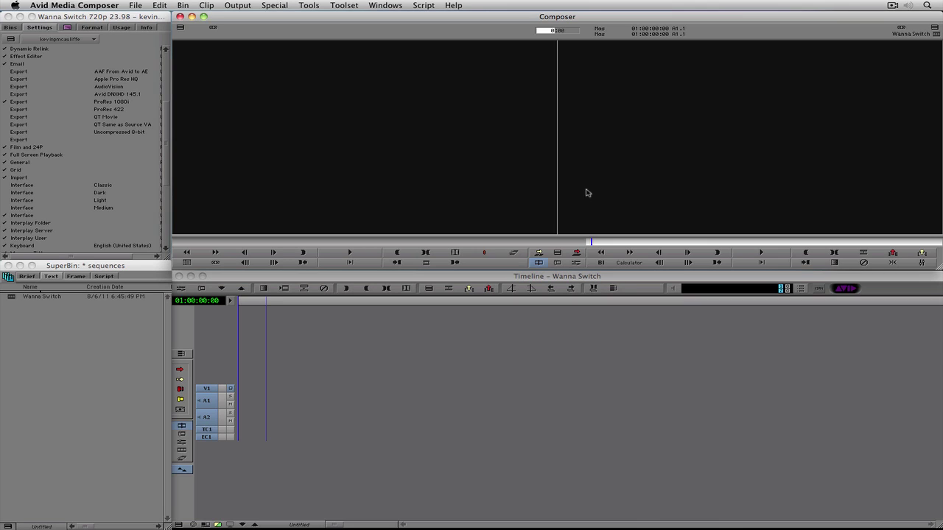
left_click(11, 33)
left_click(13, 30)
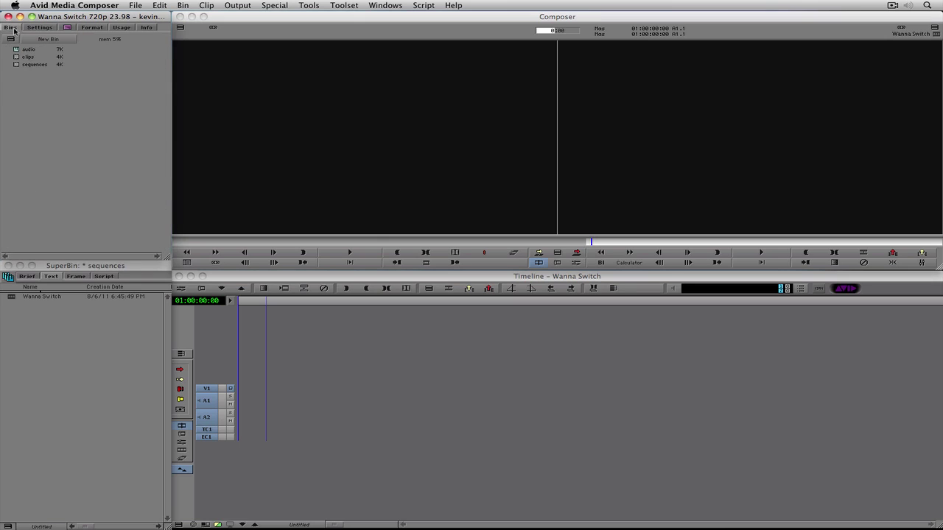
- Display the clips bin and sort its clips by Name in ascending order
left_click(8, 278)
left_click(11, 289)
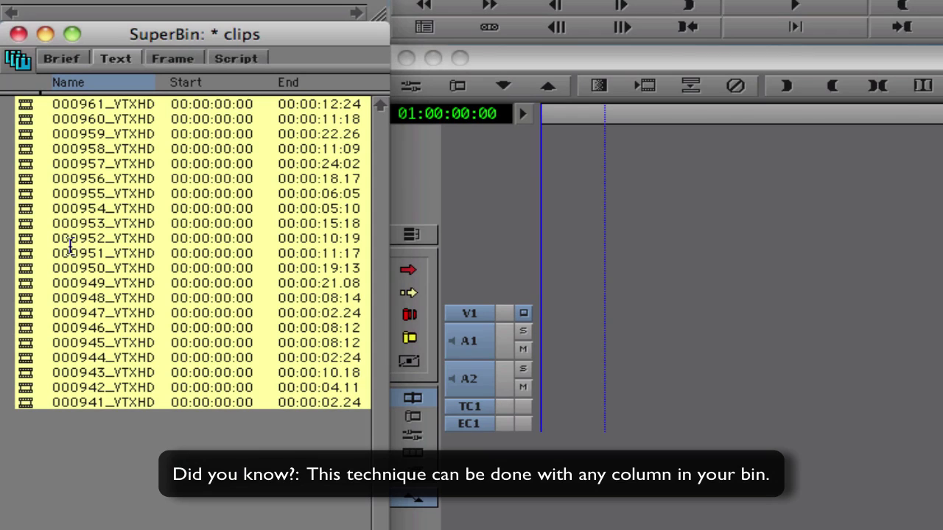
key("super+e")
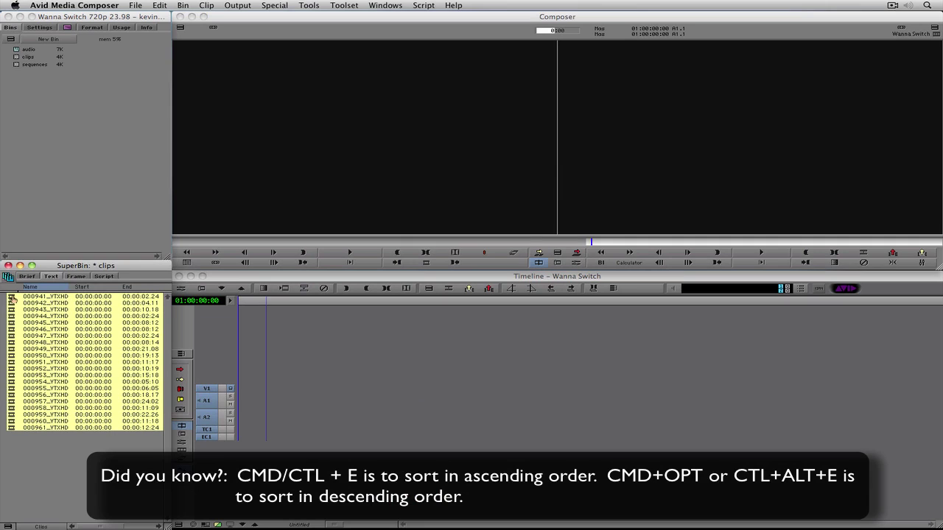
- Load clip 000941_VTXHD as the source, marking In at 00:00:00:13 and Out shortly before the clip's end
double_click(11, 296)
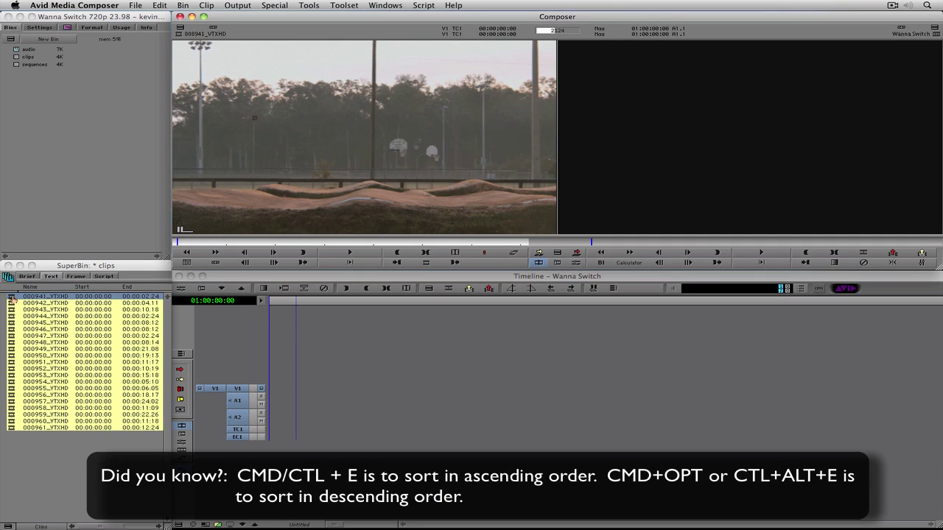
left_click(351, 253)
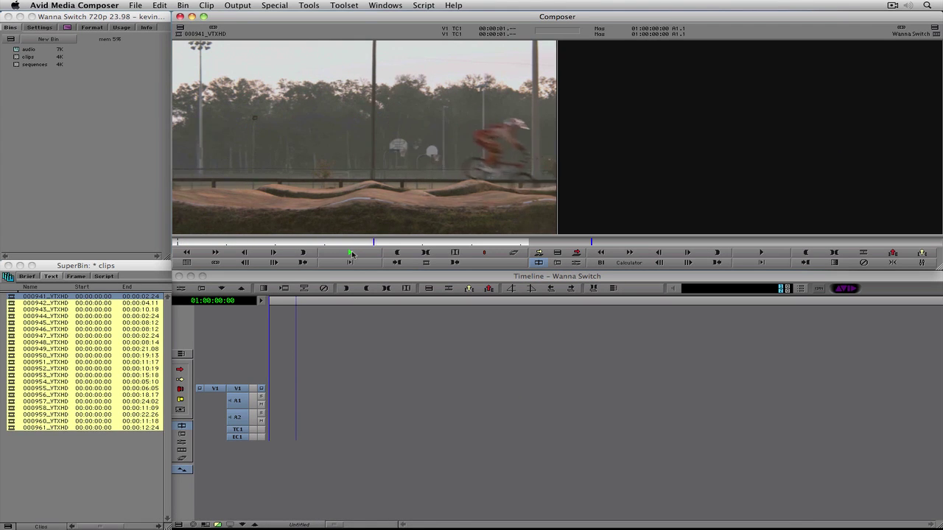
left_click(351, 252)
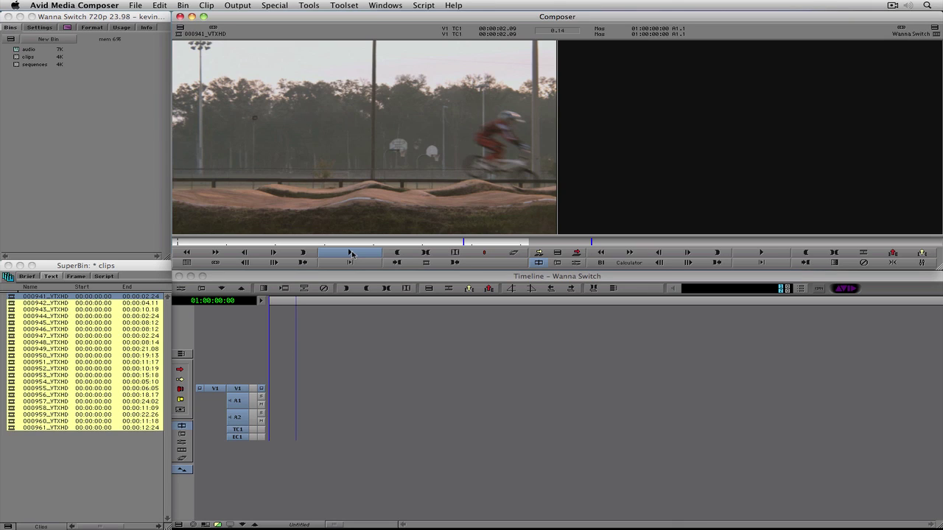
left_click_drag(267, 243, 236, 249)
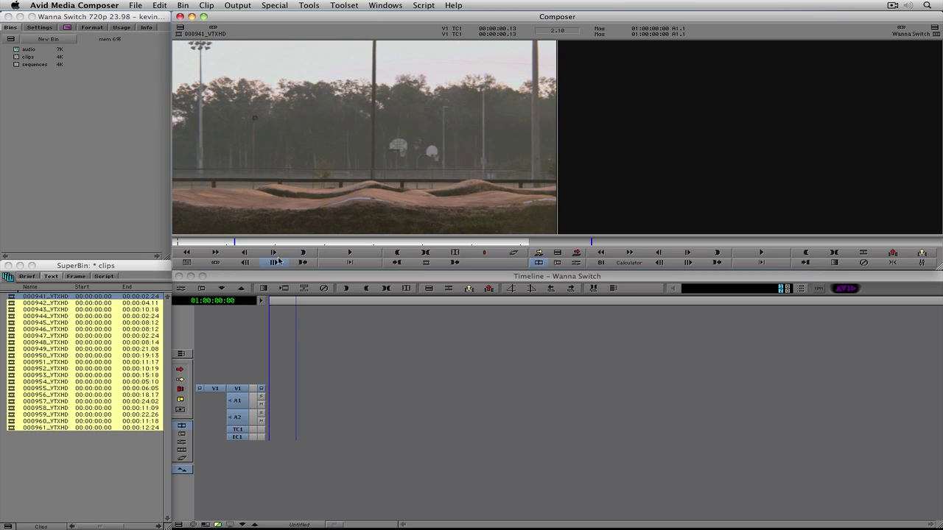
left_click(394, 254)
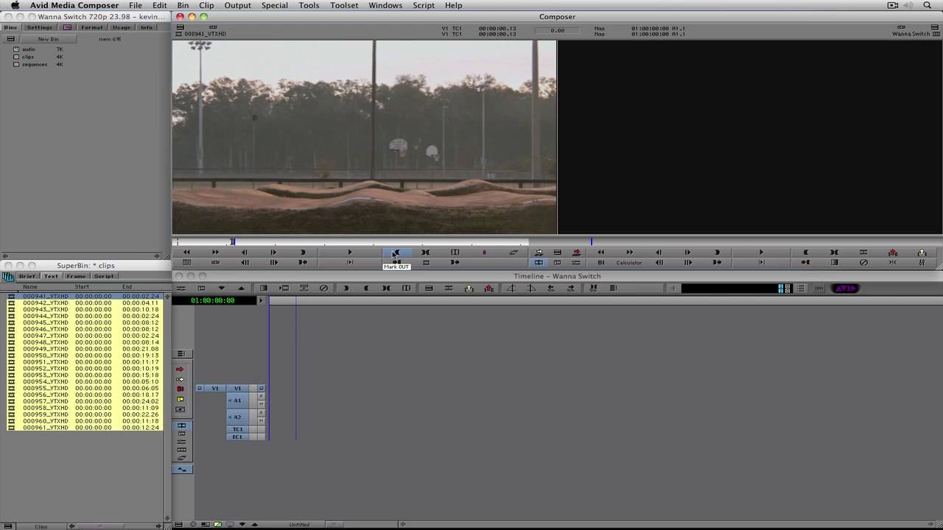
left_click(348, 254)
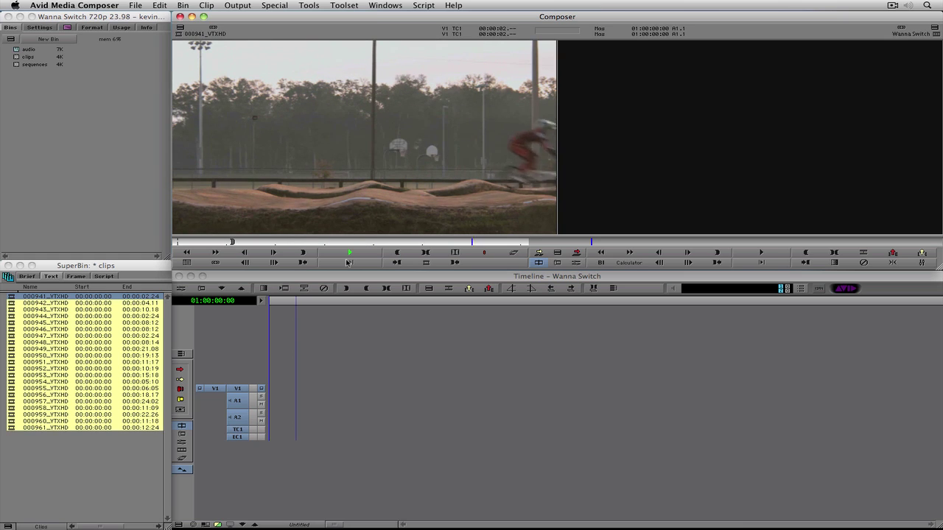
left_click(348, 263)
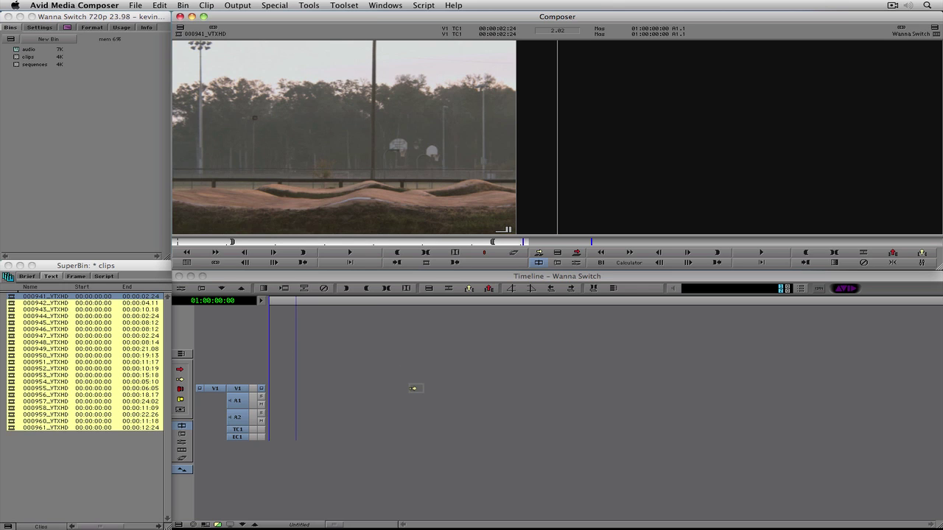
- Try placing the marked section of 000941_VTXHD directly into the empty timeline twice, undoing each placement
left_click_drag(414, 388, 415, 389)
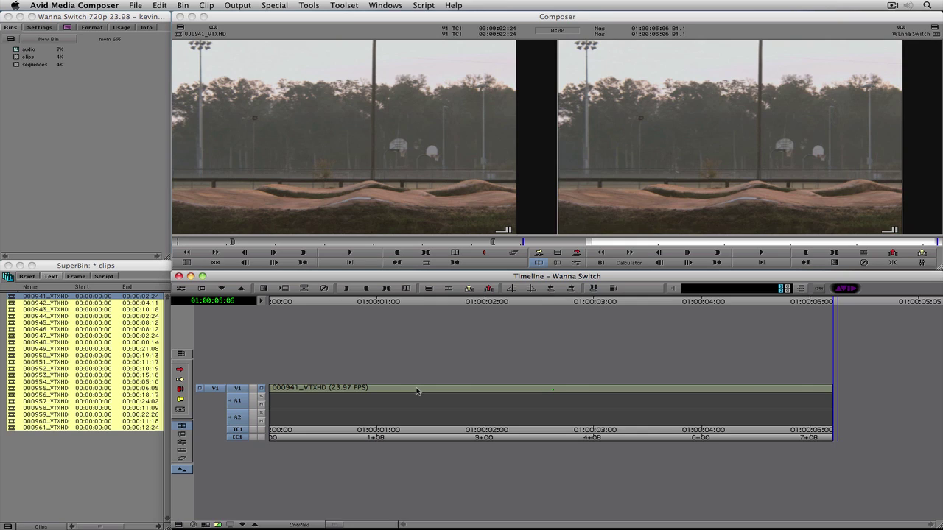
key("super+z")
left_click(355, 266)
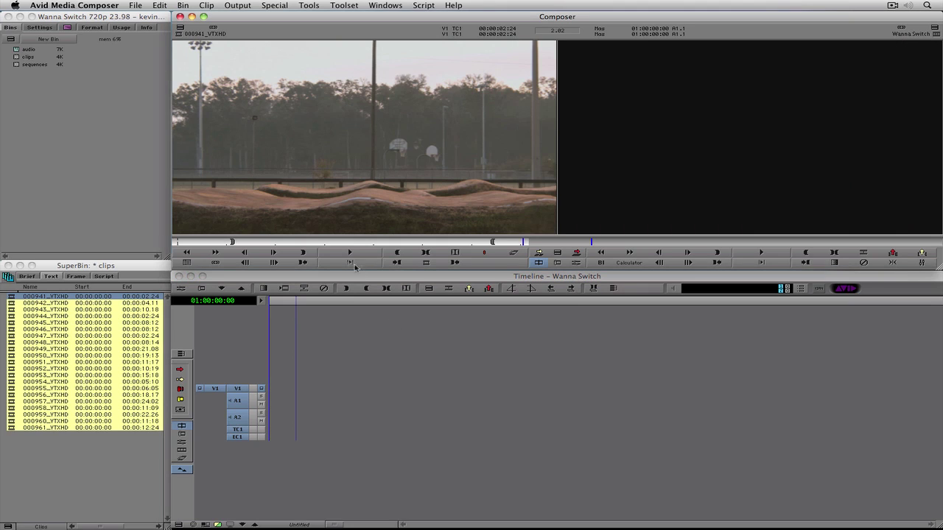
left_click_drag(355, 266, 390, 403)
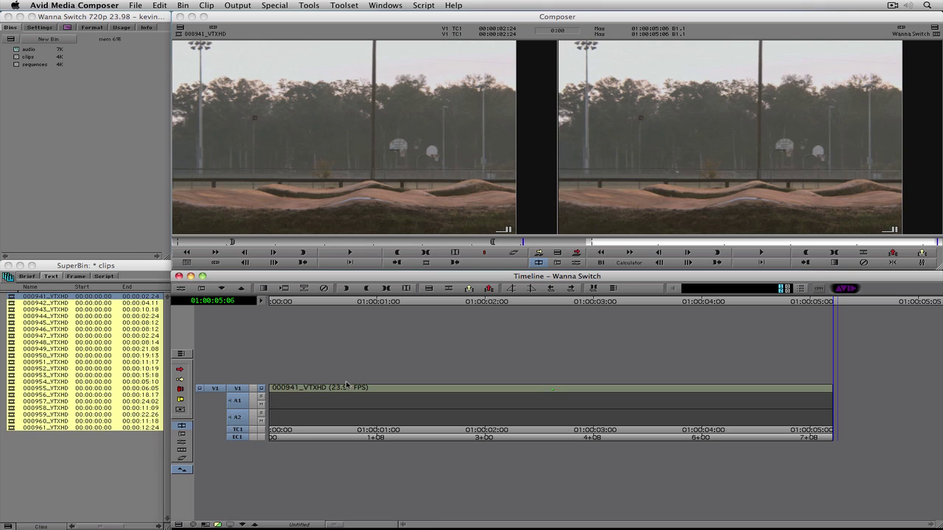
key("super+z")
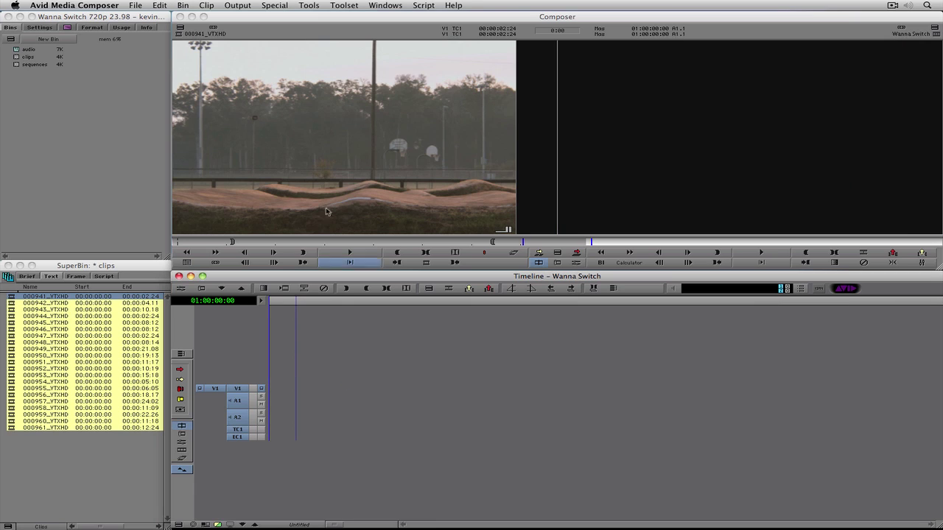
- Splice the marked section of 000941_VTXHD into the empty sequence, followed by a marked section of 000942_VTXHD
left_click(327, 146)
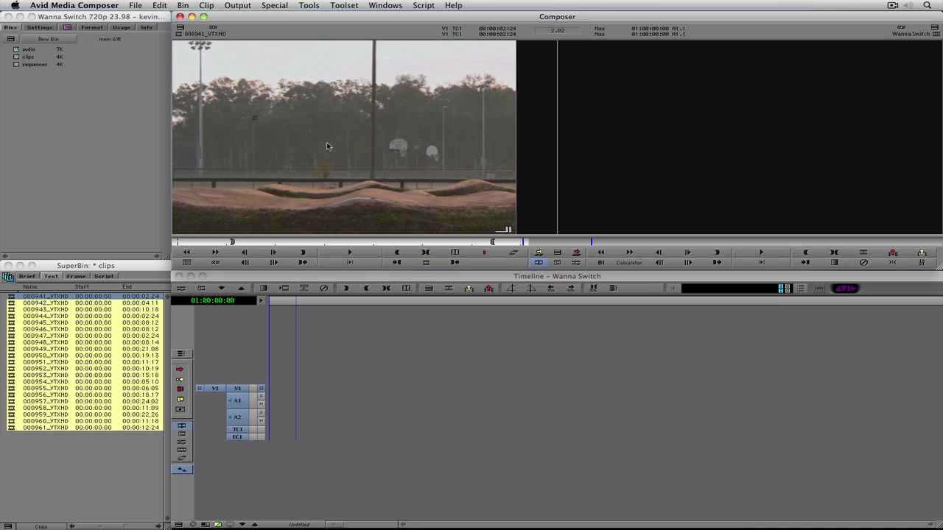
key("v")
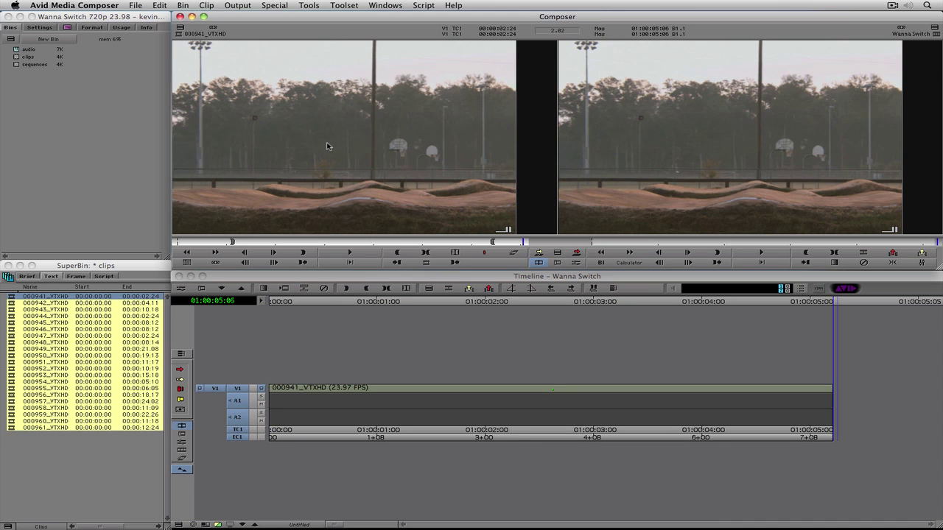
left_click_drag(11, 304, 285, 182)
left_click(351, 253)
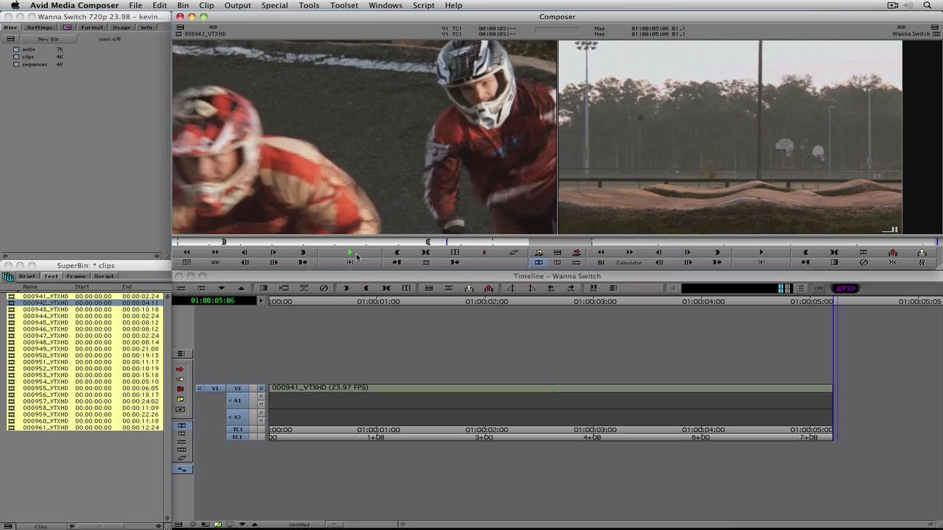
left_click(357, 256)
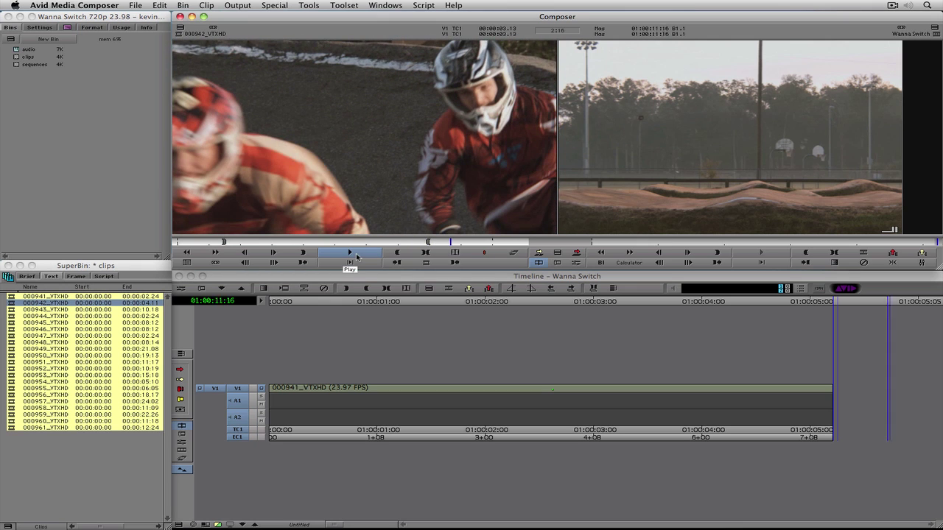
key("v")
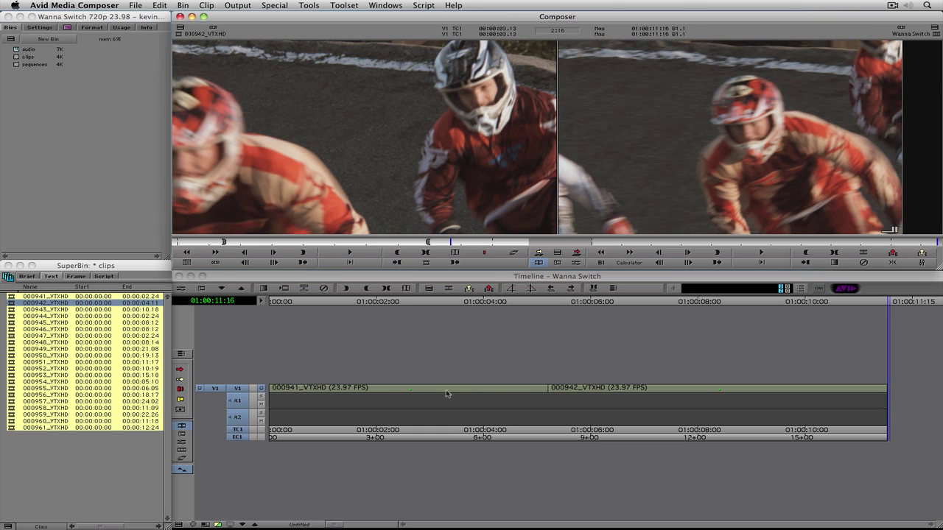
- Park at the cut between 000941_VTXHD and 000942_VTXHD in the sequence and mark In and Out points in clip 000943_VTXHD
left_click(548, 394)
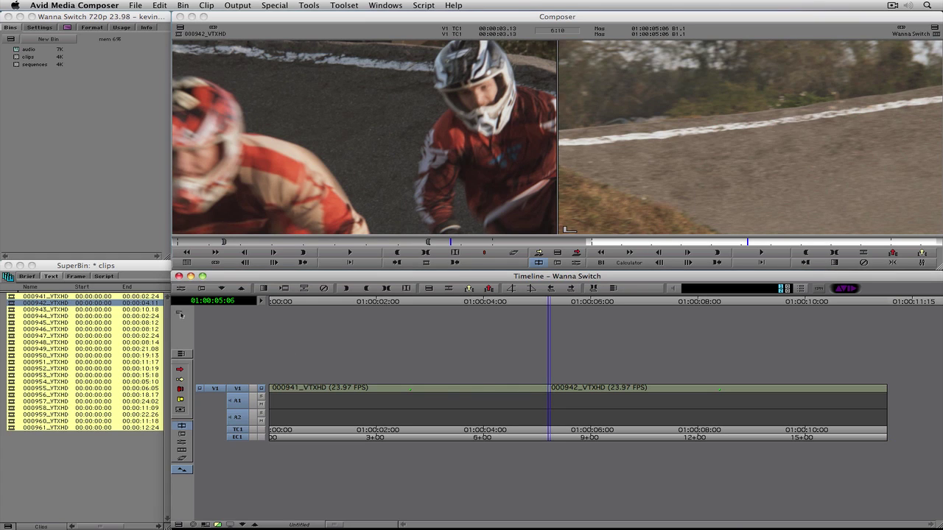
double_click(11, 310)
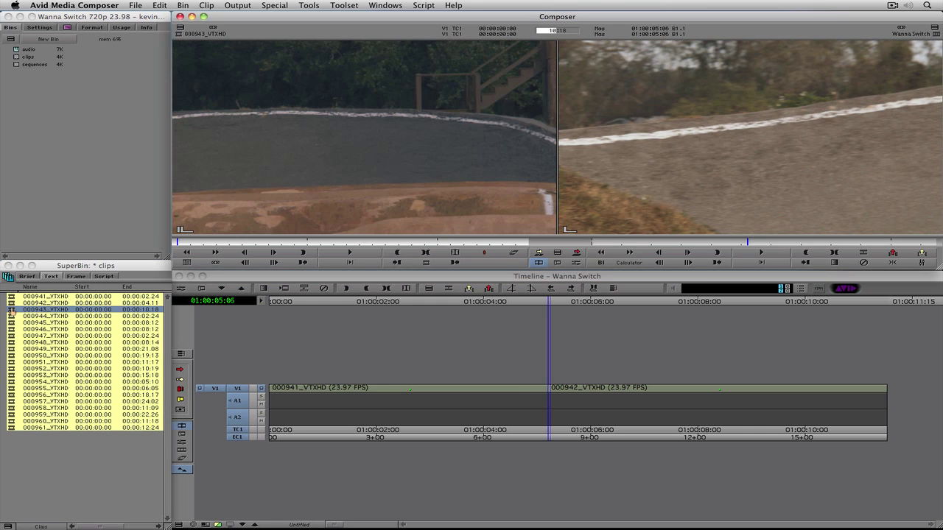
left_click(352, 252)
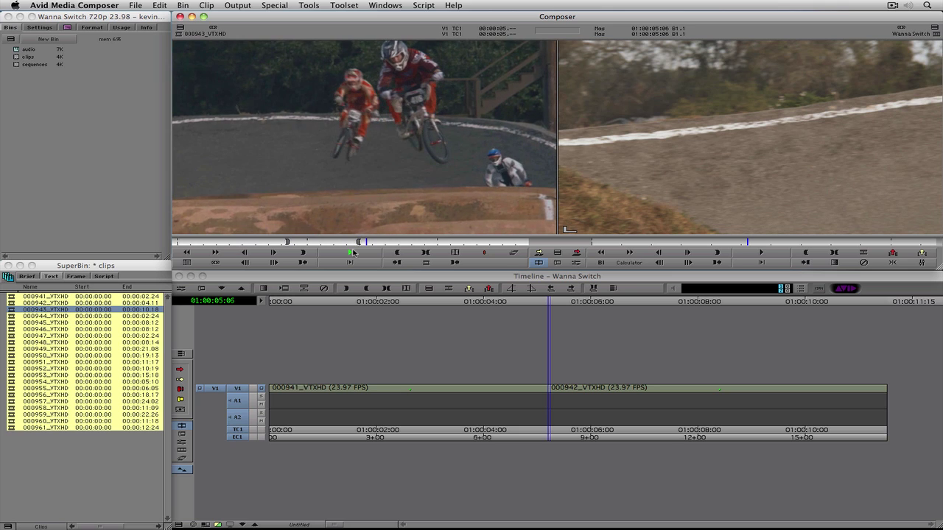
left_click(352, 253)
- Try a splice-in and an overwrite of the marked 000943_VTXHD section at the cut, undoing each edit
left_click(538, 254)
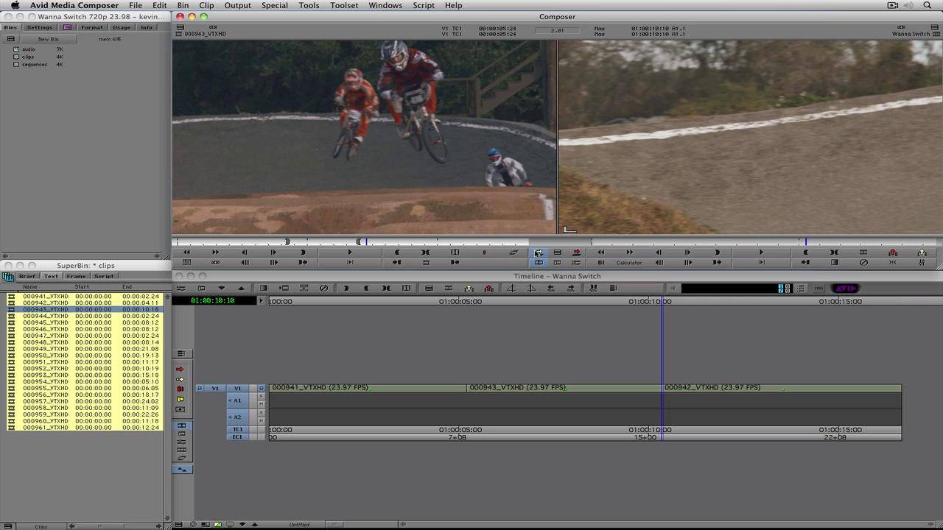
key("super+z")
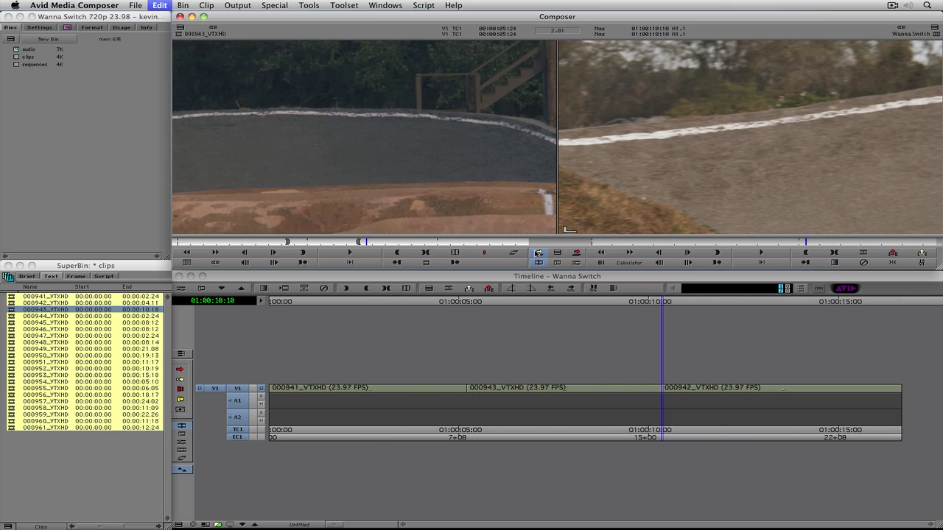
left_click(576, 253)
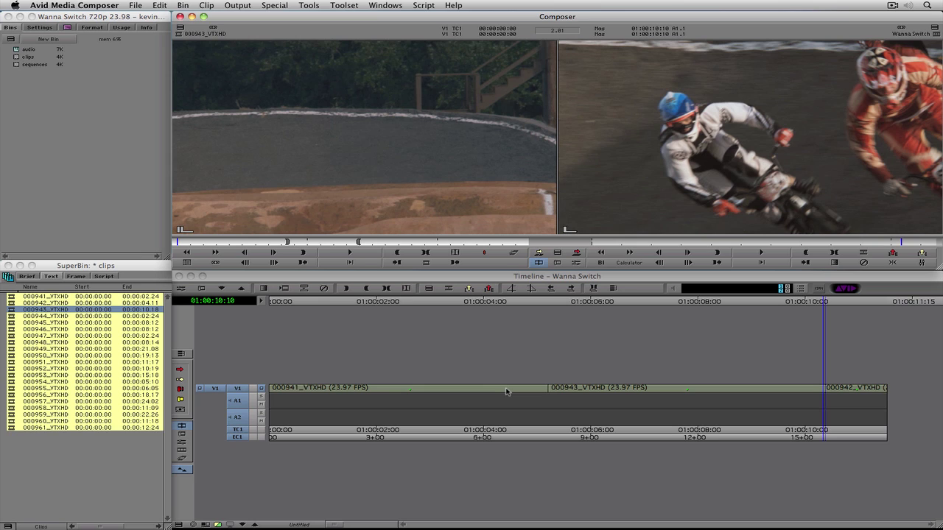
key("super+z")
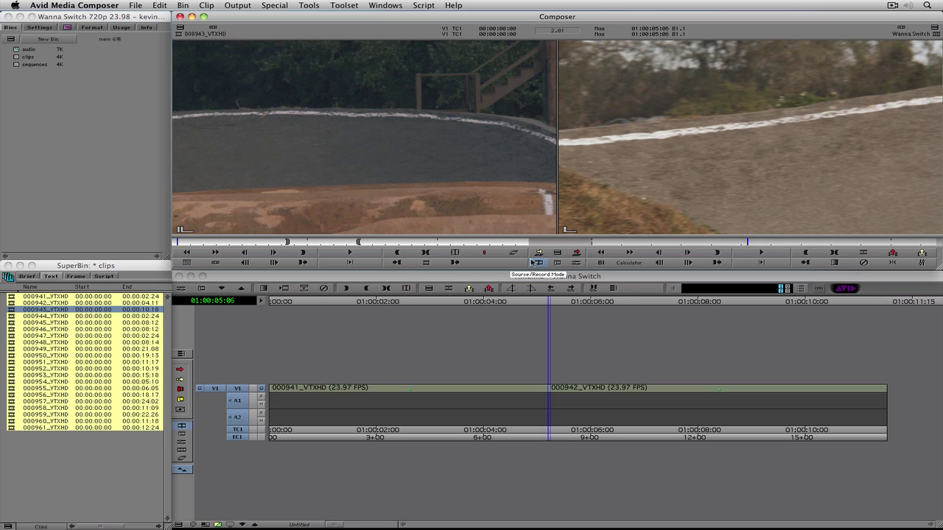
- Splice the marked 000943_VTXHD section between the other two clips and play the sequence from its start
key("v")
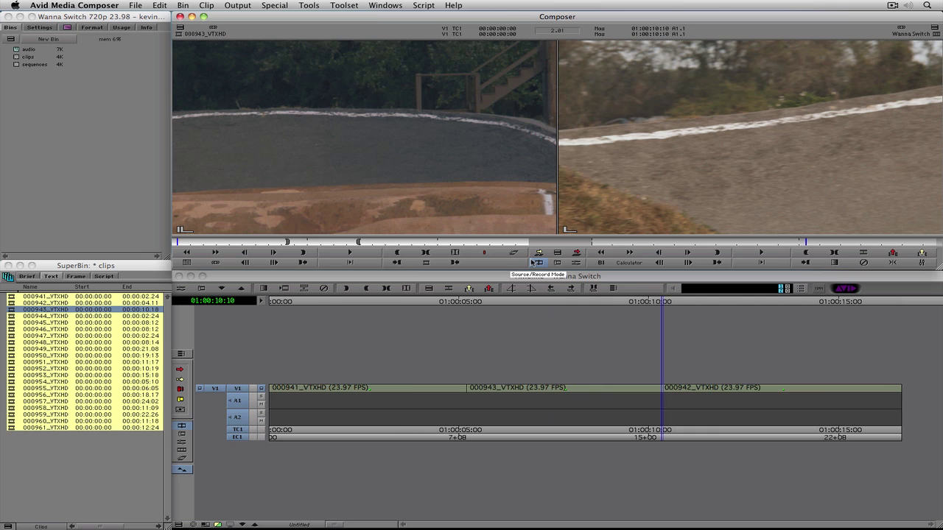
left_click(416, 320)
key("Home")
key("space")
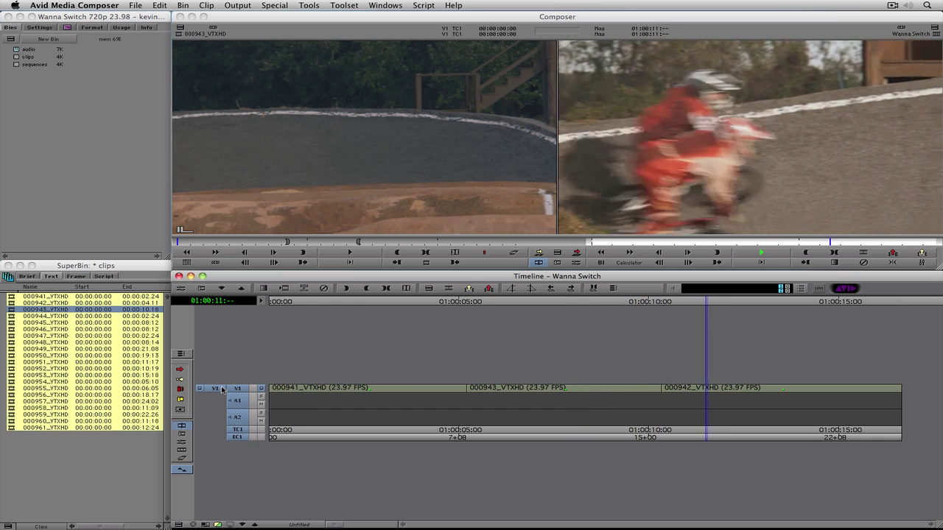
key("space")
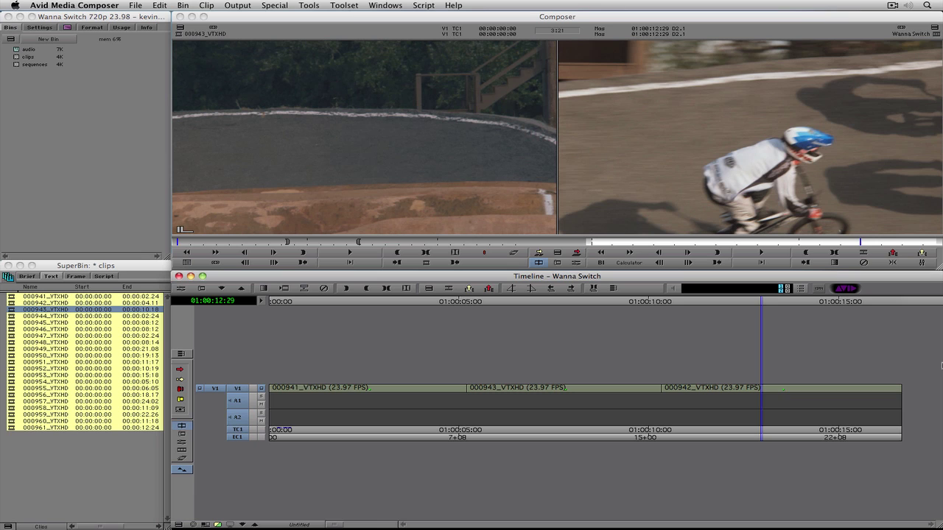
- Add a 5-frame Dip to Color transition, Centered on Cut, between 000941_VTXHD and 000943_VTXHD and play across it
left_click_drag(501, 394, 465, 394)
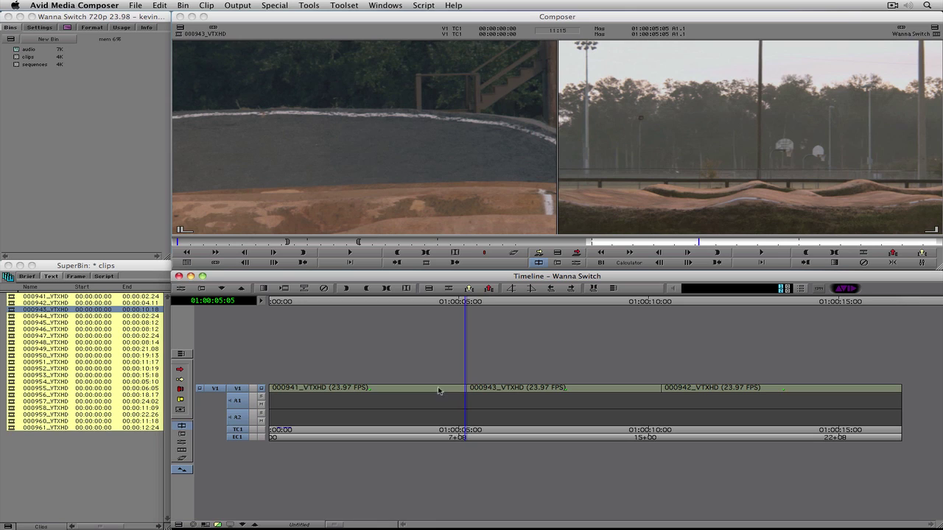
left_click(264, 289)
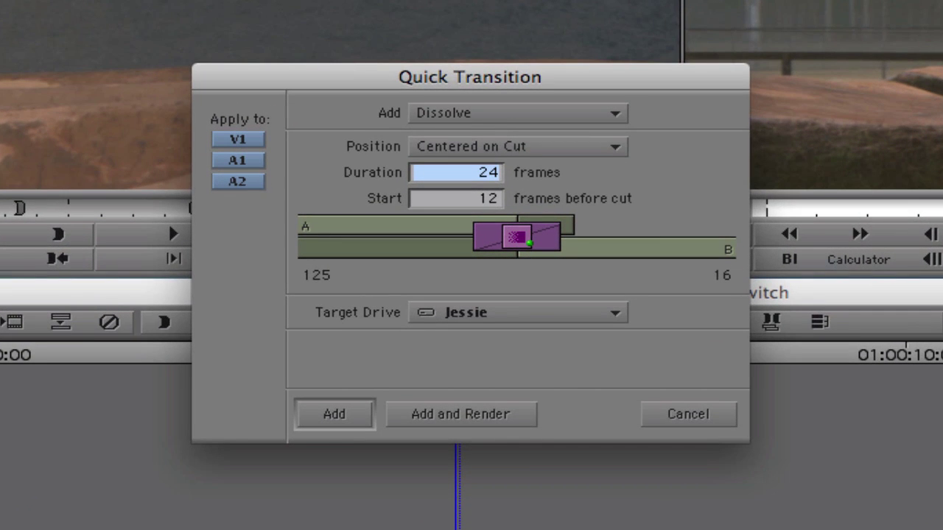
left_click(547, 107)
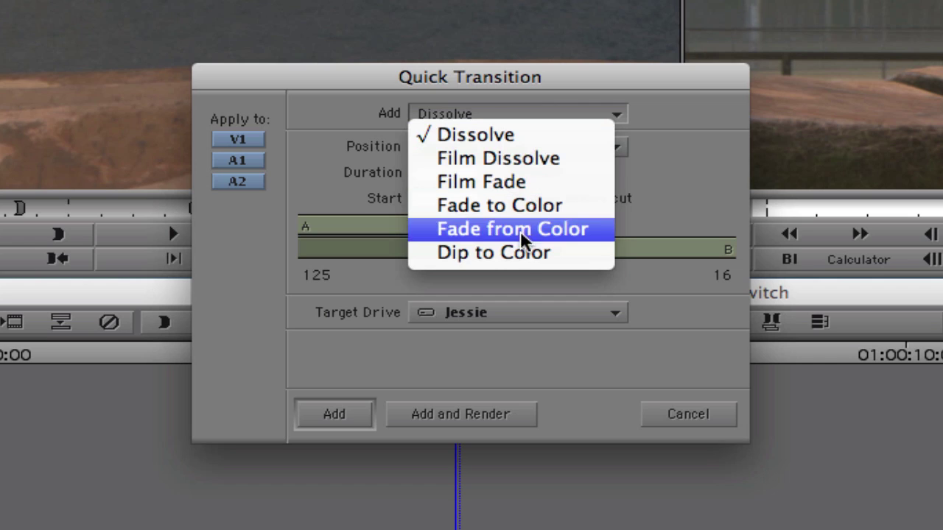
left_click(521, 255)
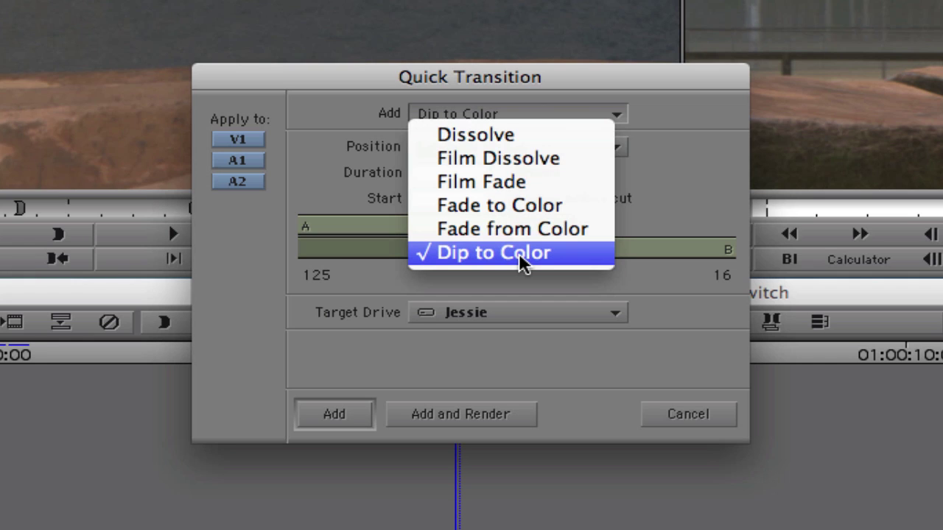
left_click(520, 254)
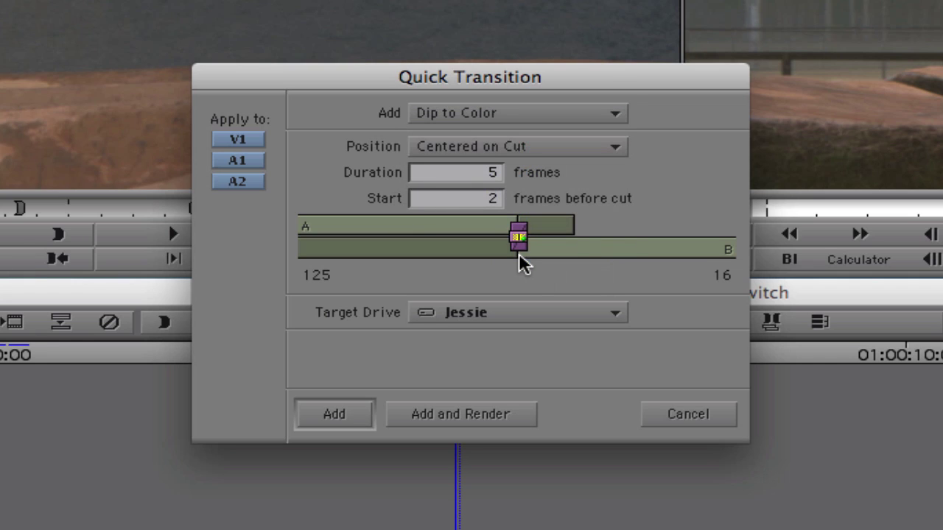
left_click(336, 414)
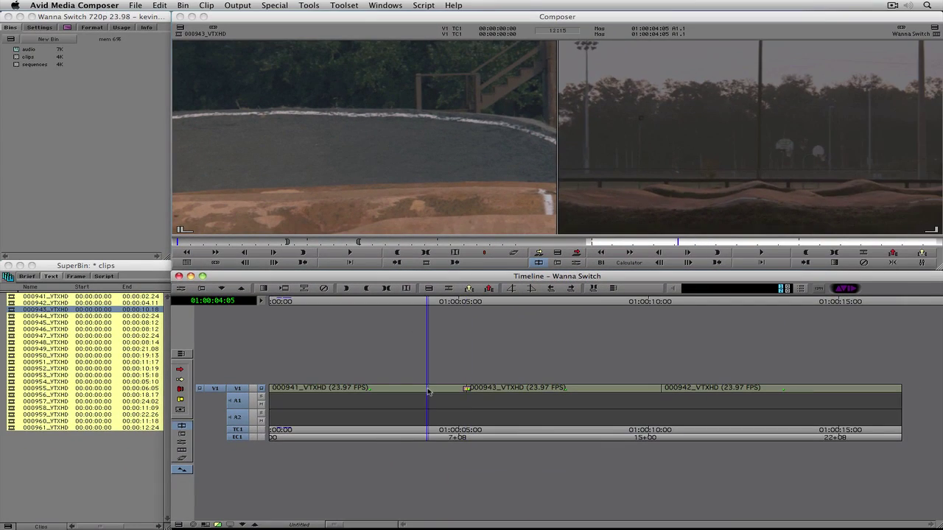
key("space")
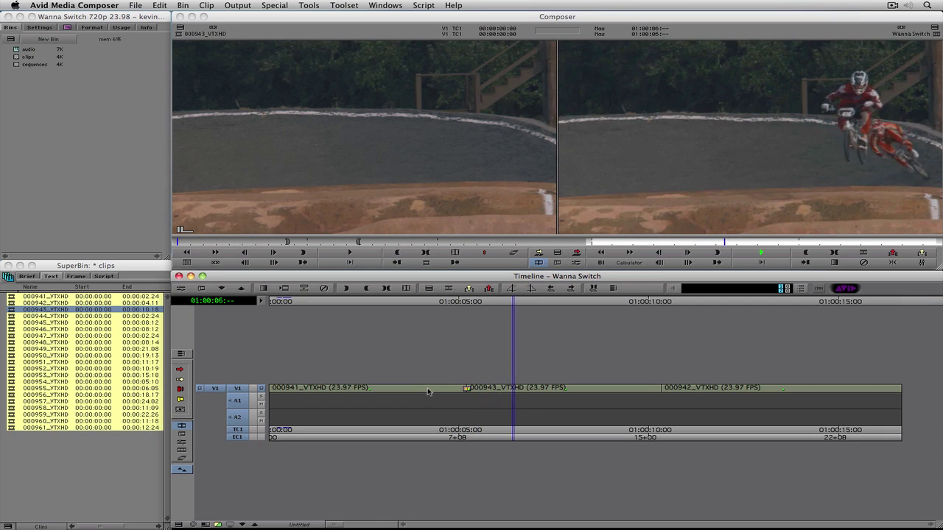
- Replace the transition between 000941_VTXHD and 000943_VTXHD with a 24-frame Dip to Color, Centered on Cut, and play across it
key("space")
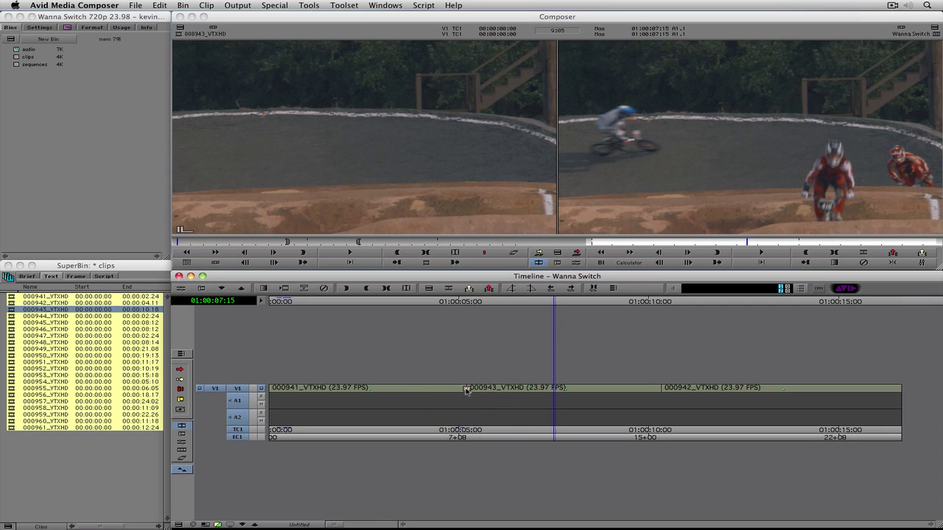
left_click(466, 390)
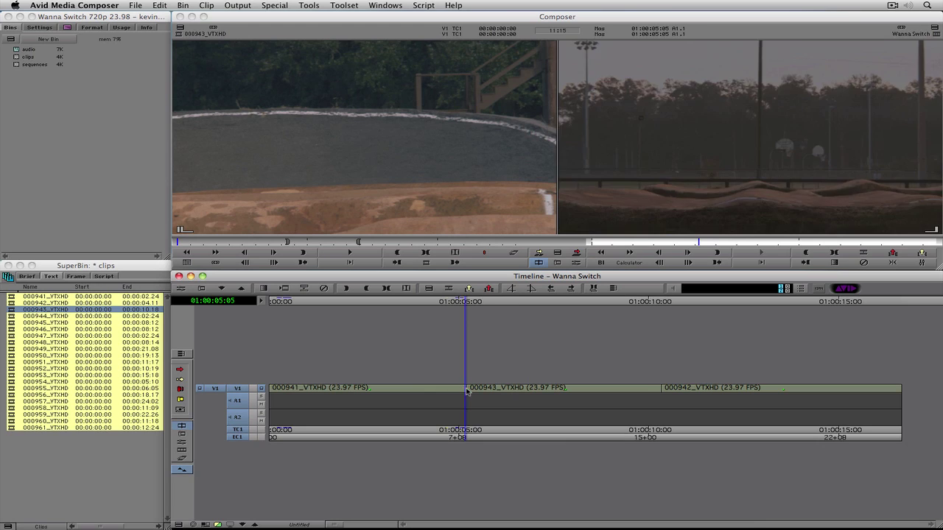
key("backslash")
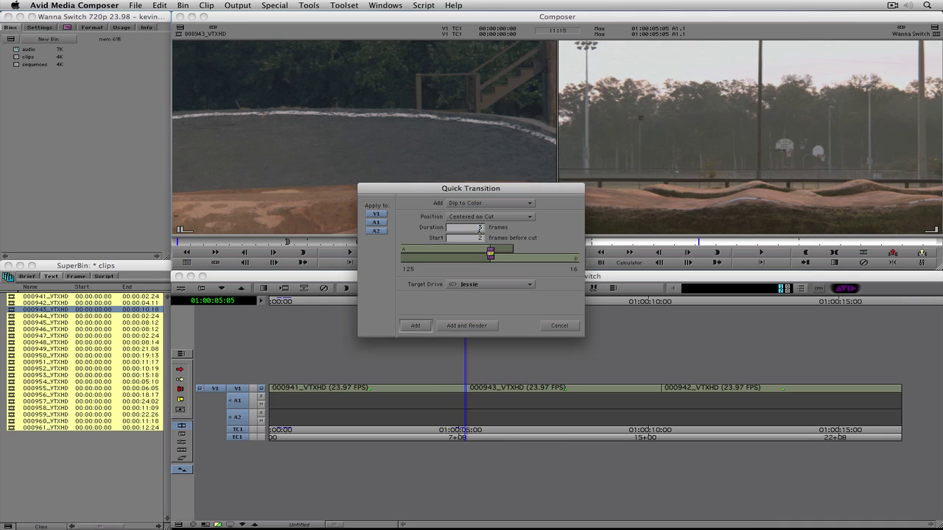
type("24")
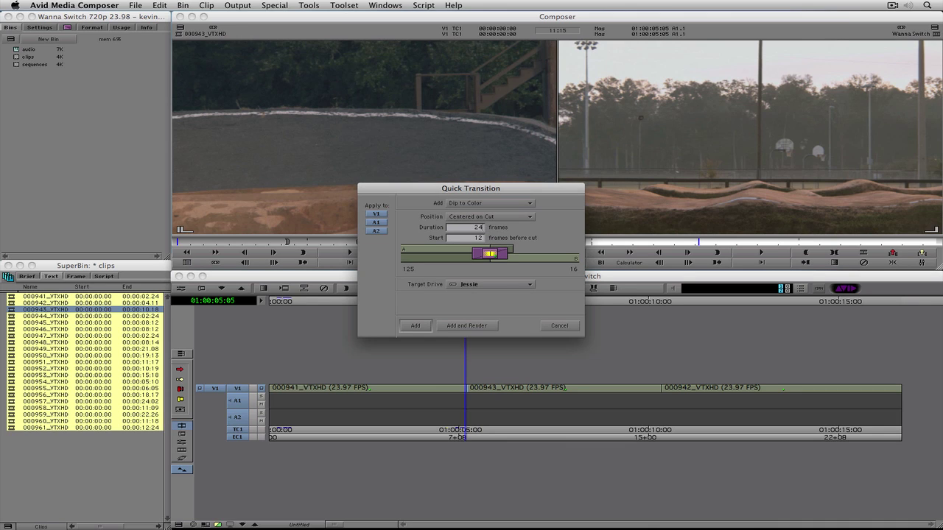
left_click(425, 325)
left_click_drag(441, 389, 420, 394)
key("space")
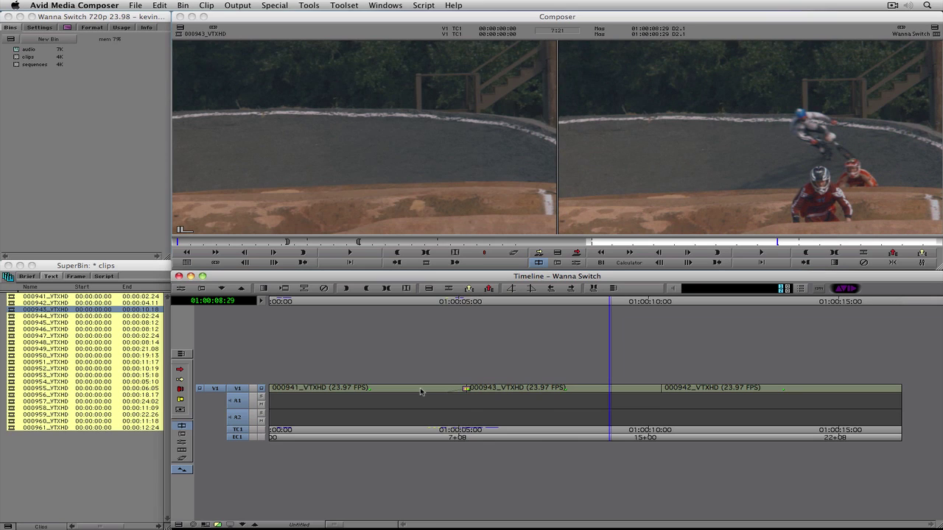
- Remove the Dip to Color between 000941_VTXHD and 000943_VTXHD, add a 24-frame Dissolve Centered on Cut, and play across it
left_click_drag(421, 391, 467, 394)
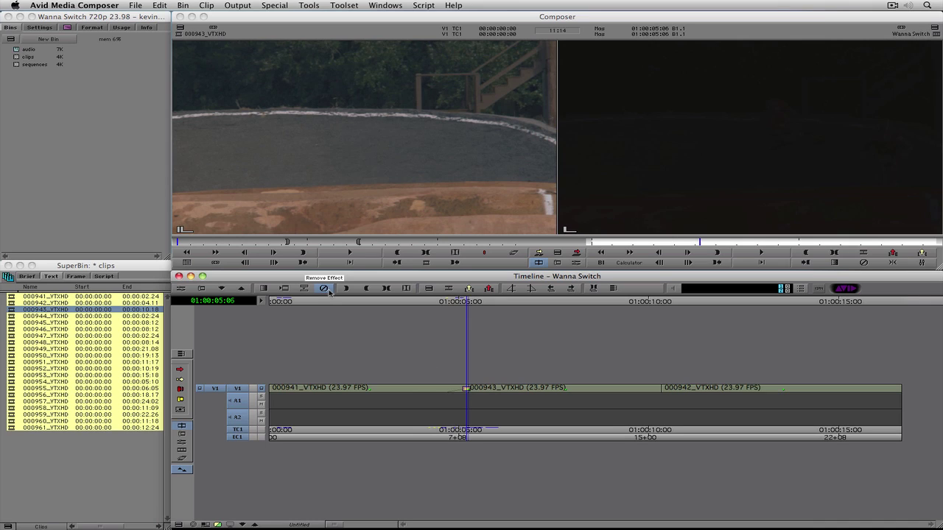
left_click(328, 290)
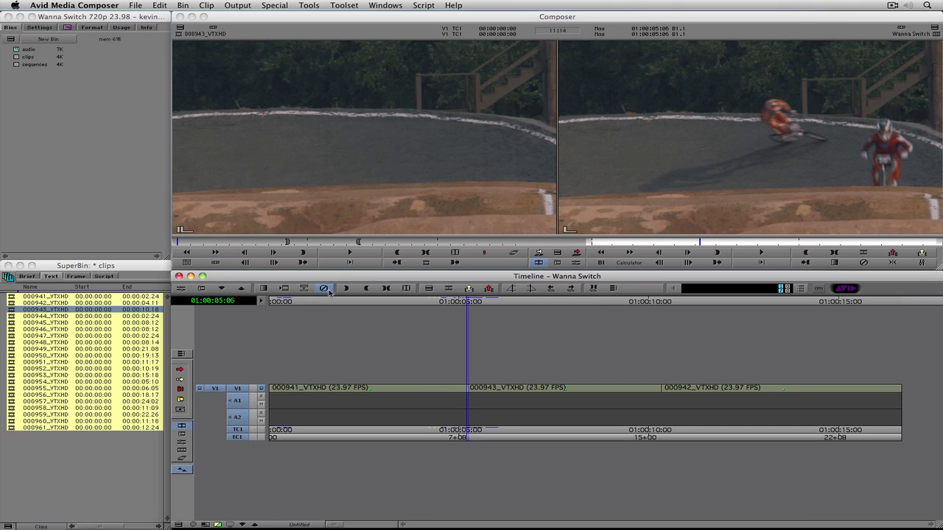
key("backslash")
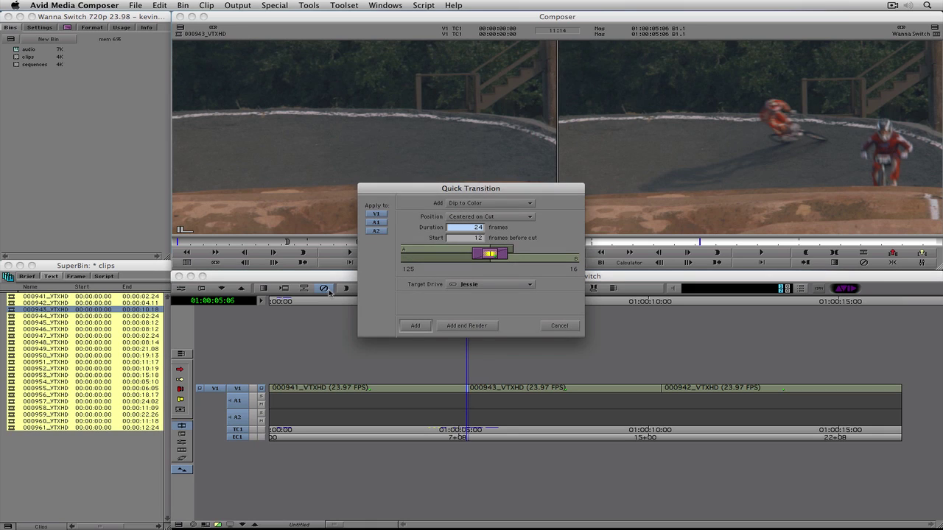
left_click(470, 204)
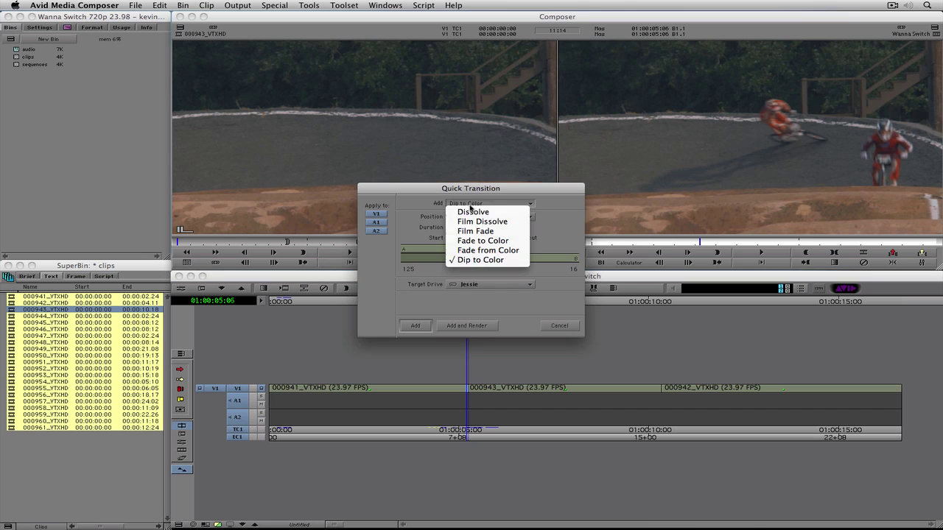
left_click(471, 211)
left_click(417, 327)
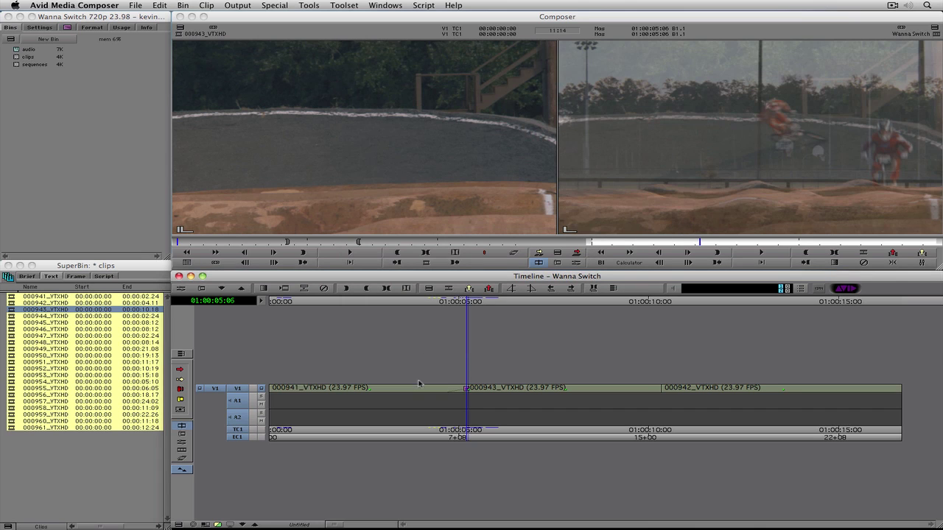
left_click(416, 390)
key("space")
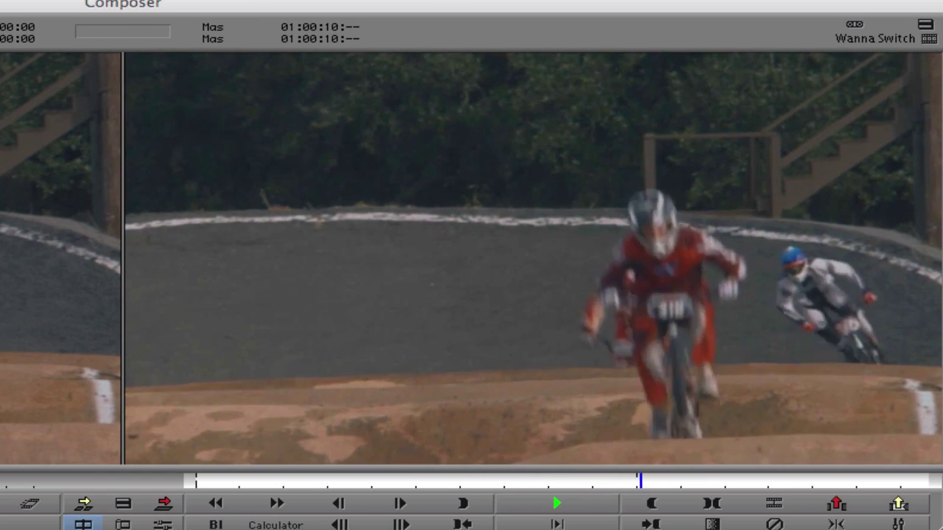
key("space")
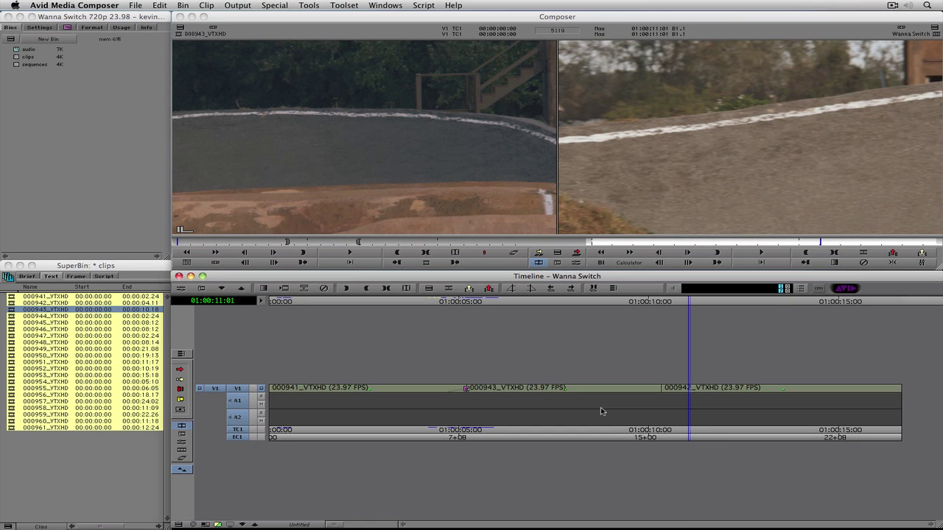
- Add a second video track to the Wanna Switch sequence
left_click(206, 8)
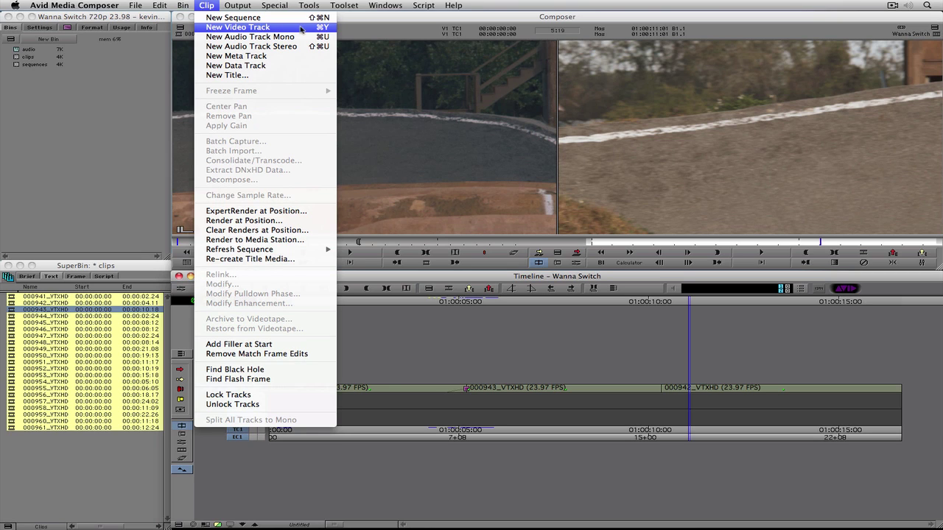
left_click(695, 151)
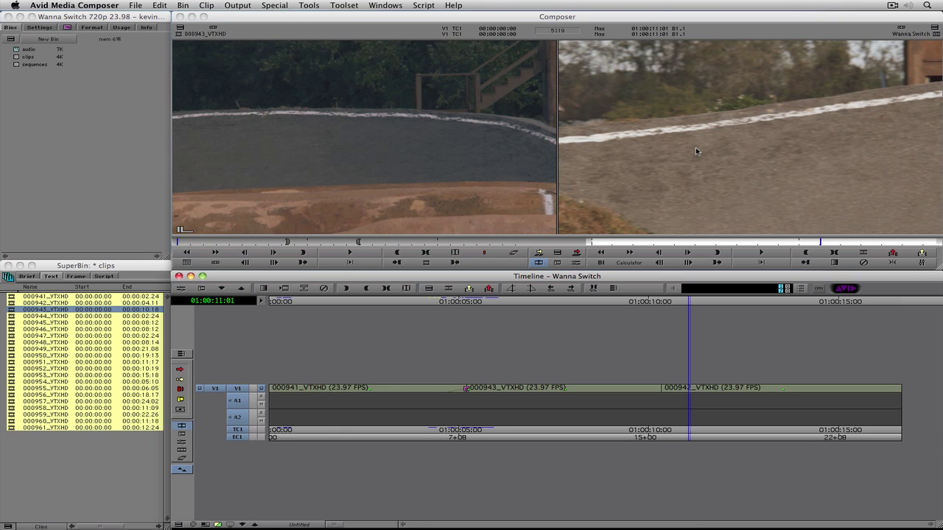
key("super+y")
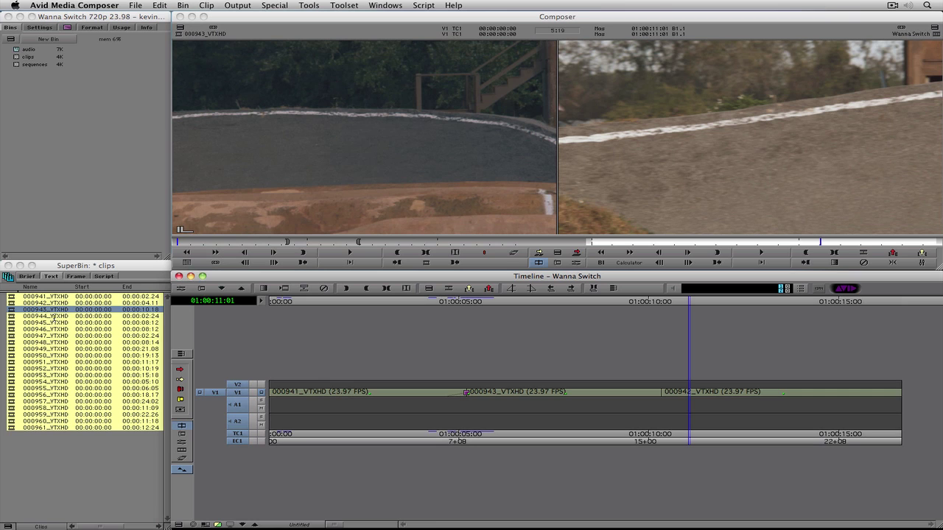
- Load clip 000948_VTXHD and mark an In point at 00:00:01.20 and an Out point further into the clip
double_click(10, 342)
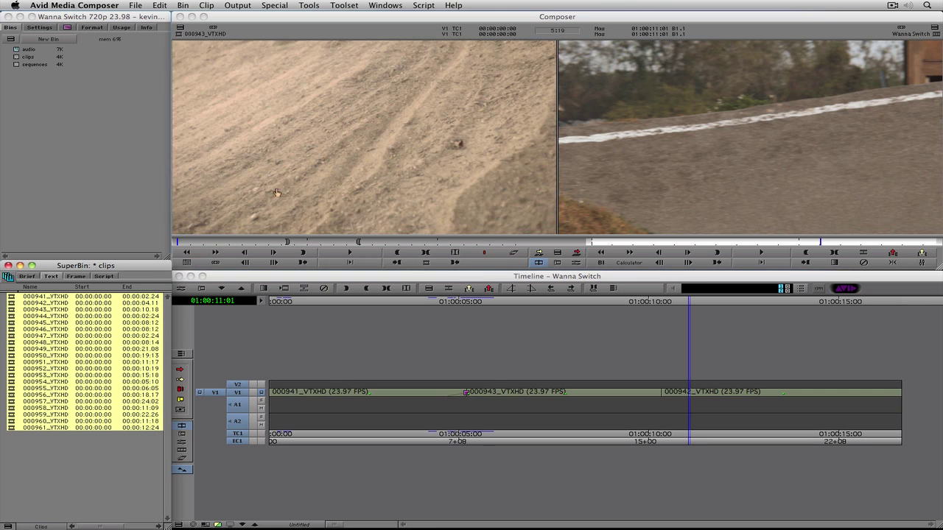
left_click(245, 240)
key("i")
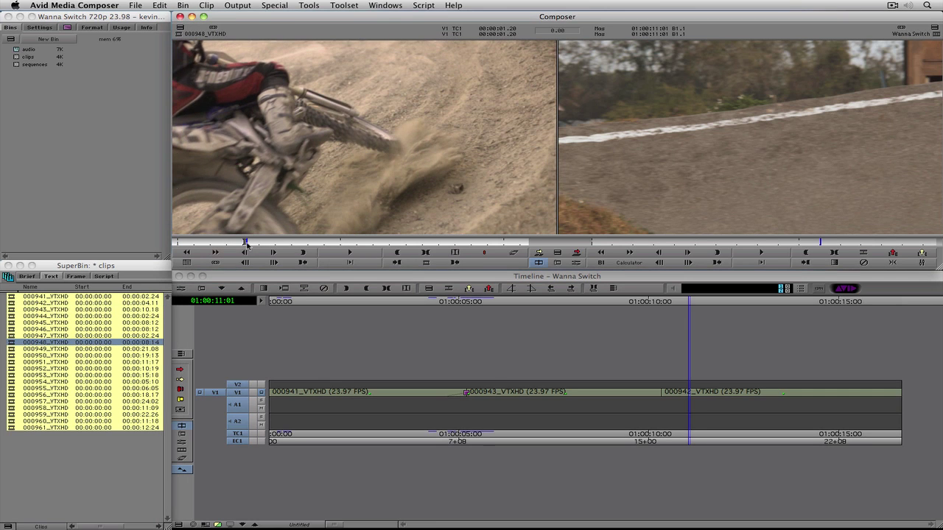
left_click(292, 241)
left_click_drag(292, 241, 367, 241)
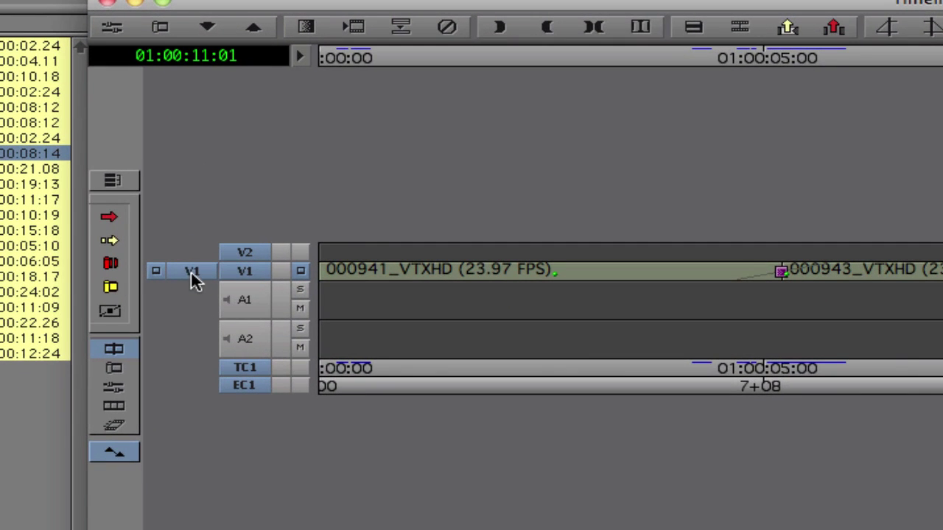
- Try patching source track V1 to V2 and back to V1, leaving it patched to sequence track V2
left_click_drag(193, 279, 232, 280)
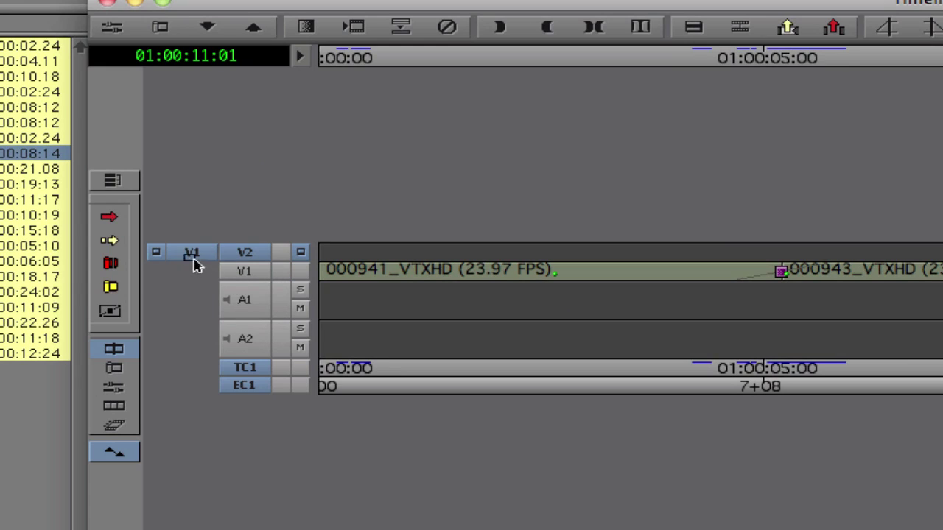
left_click_drag(179, 249, 253, 278)
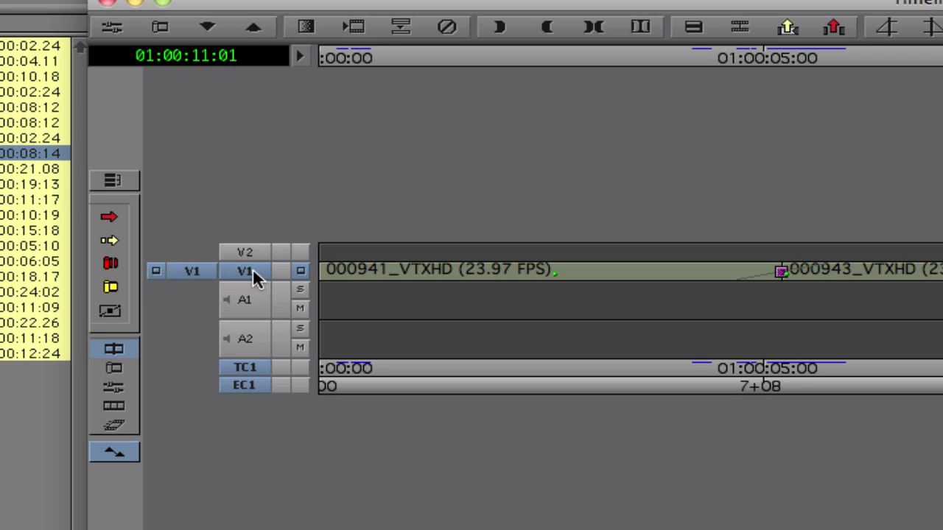
left_click(255, 252)
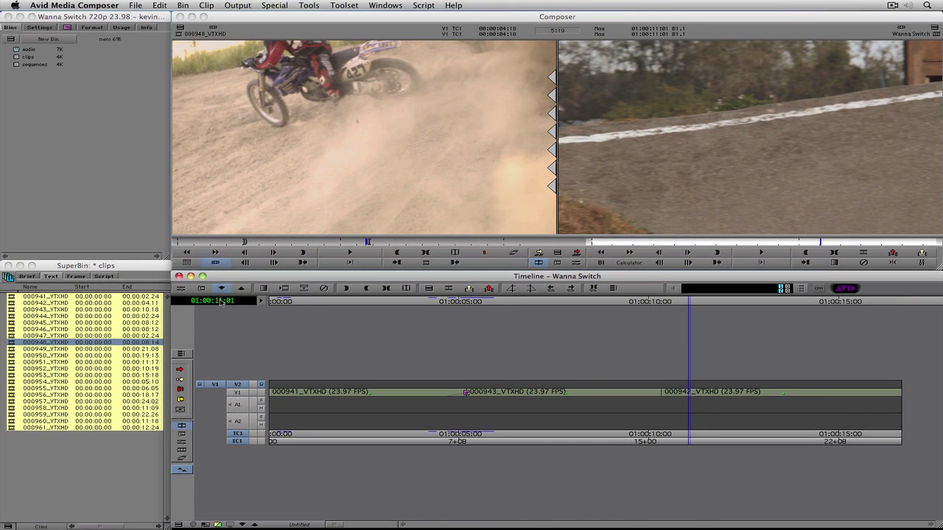
- Target track V1 and delete the transition between 000941_VTXHD and 000943_VTXHD
left_click(467, 398)
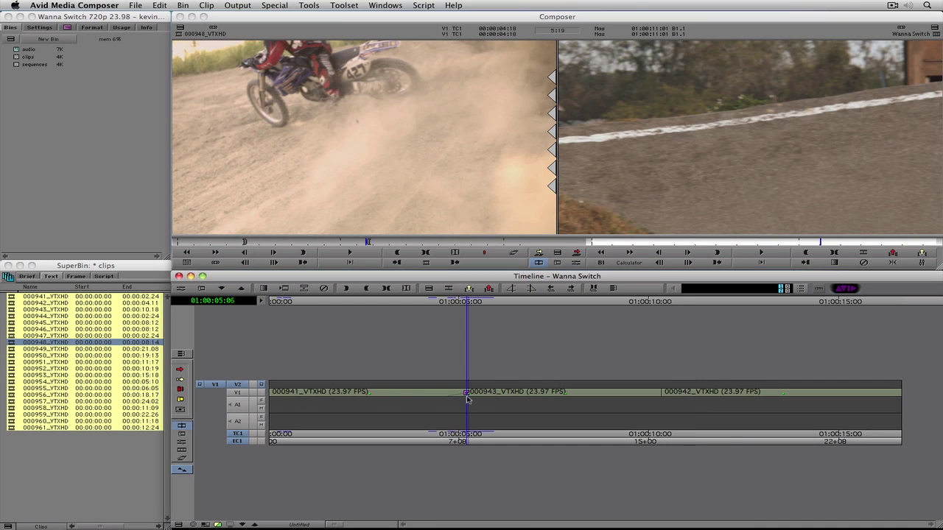
left_click(237, 388)
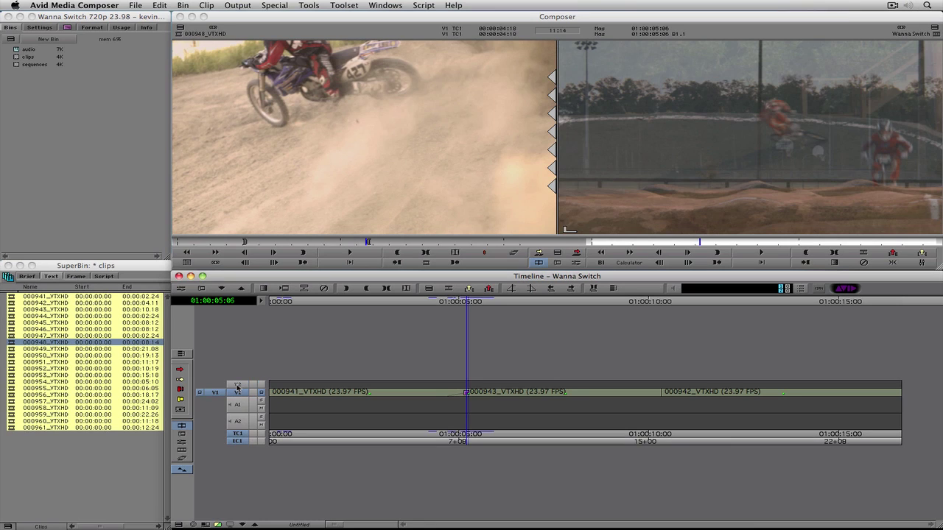
key("Delete")
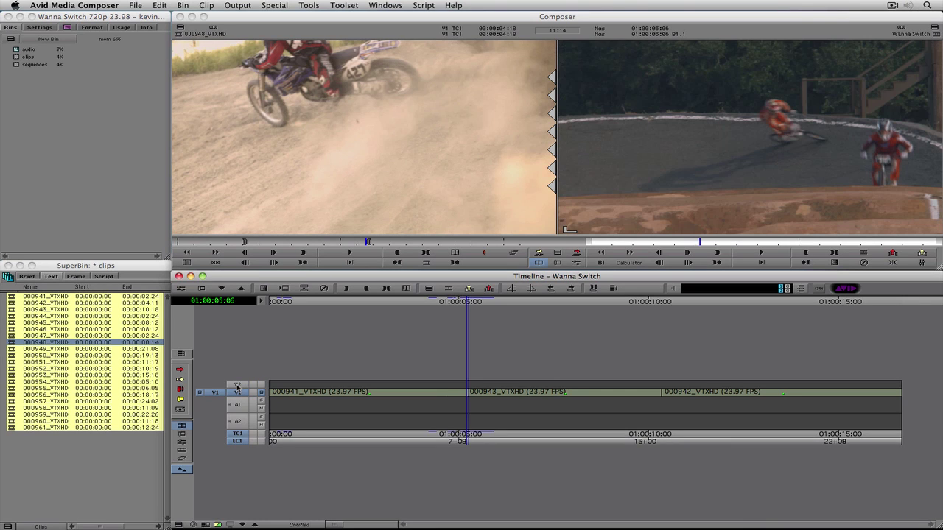
- Patch the source to V2 and overwrite the marked 000948_VTXHD section onto it with an In point at 01:00:04:14
left_click(237, 385)
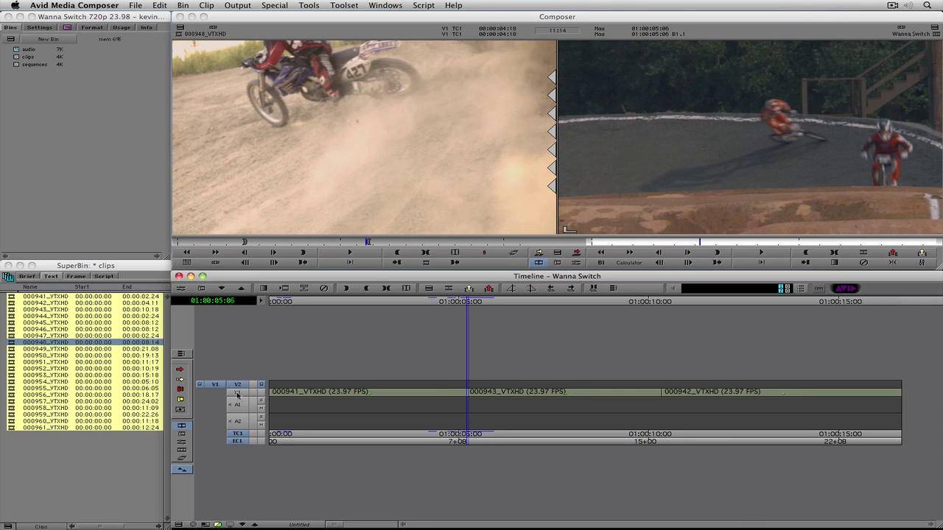
left_click(440, 397)
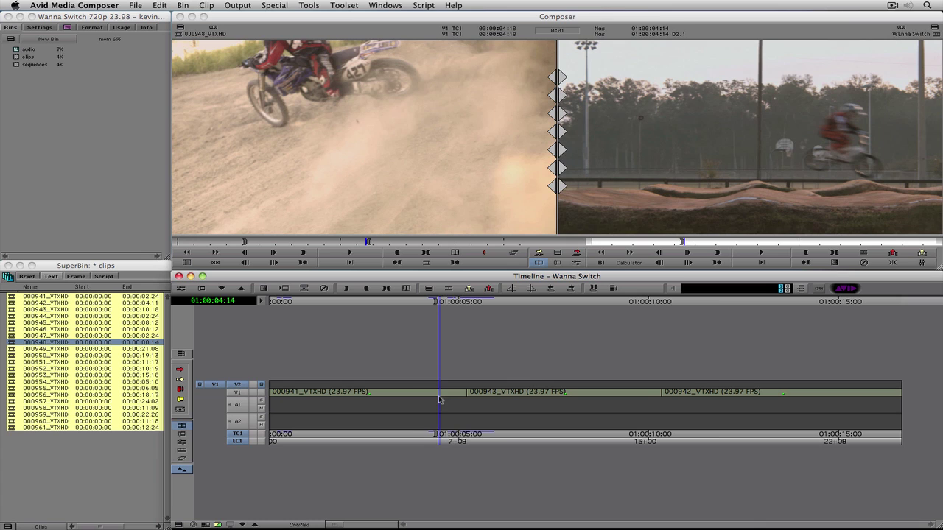
key("b")
- Add a 24-frame Dissolve, Starting at Cut, at the head of 000948_VTXHD on V2 and play it back
left_click(438, 398)
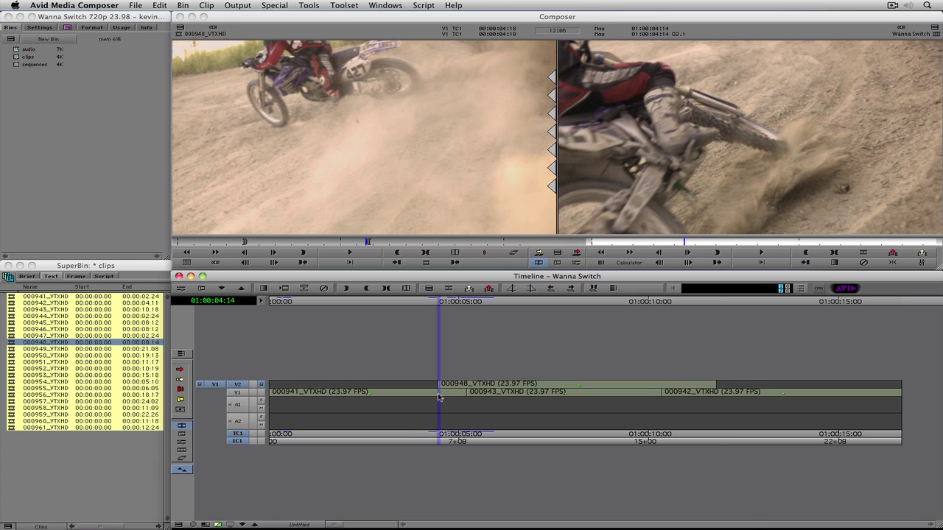
key("backslash")
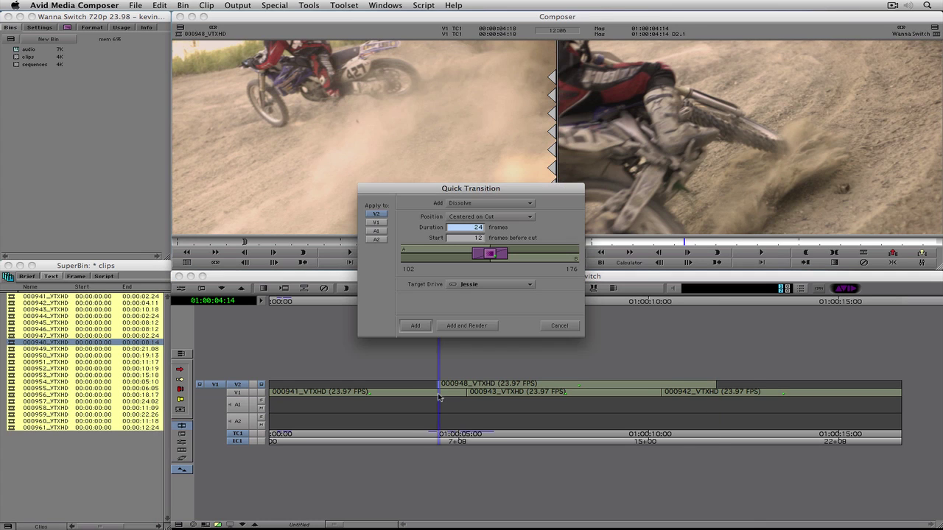
left_click(483, 218)
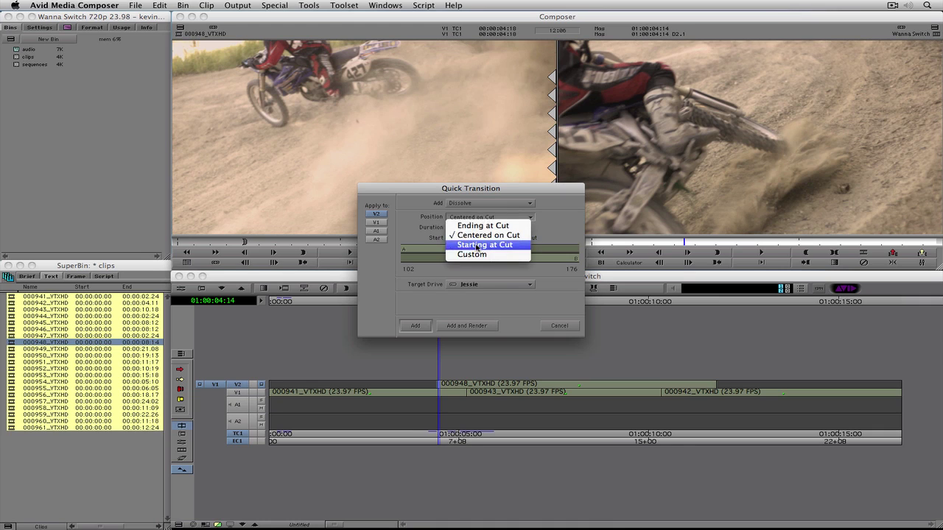
left_click(483, 244)
left_click(415, 325)
key("super+4")
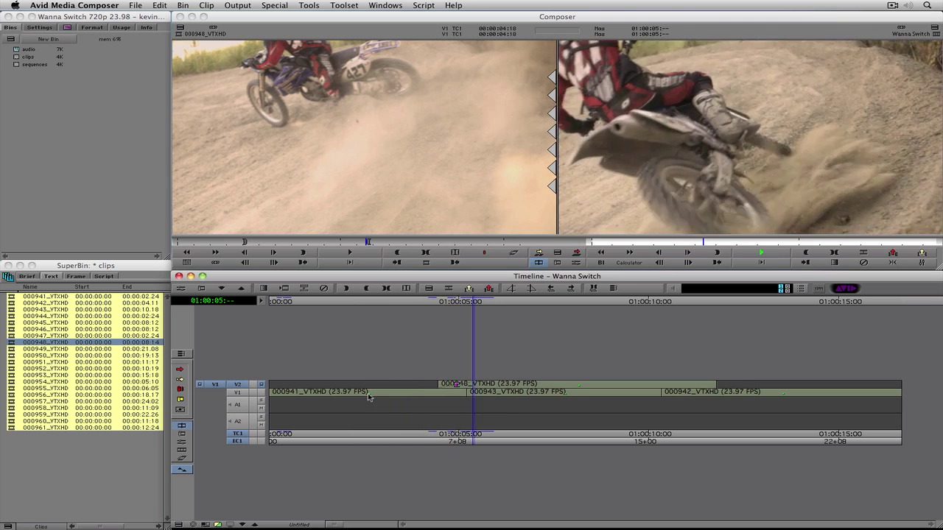
- Park on the V2 dissolve, and replay the sequence from before it until past the end of 000948_VTXHD
left_click(464, 387)
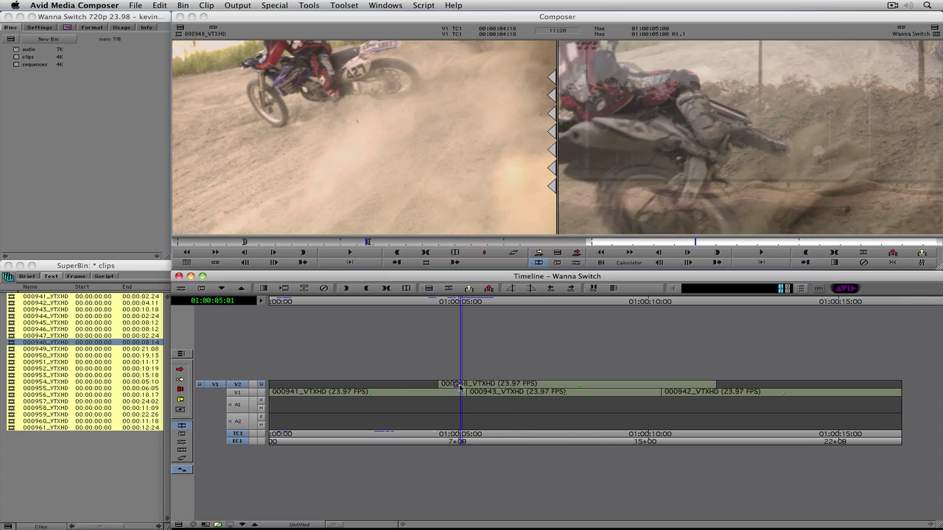
left_click(414, 391)
key("space")
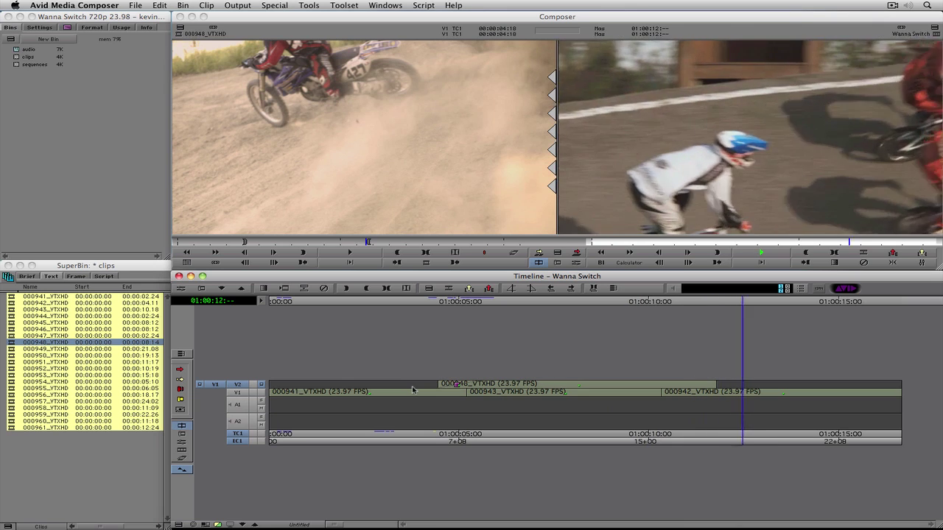
key("space")
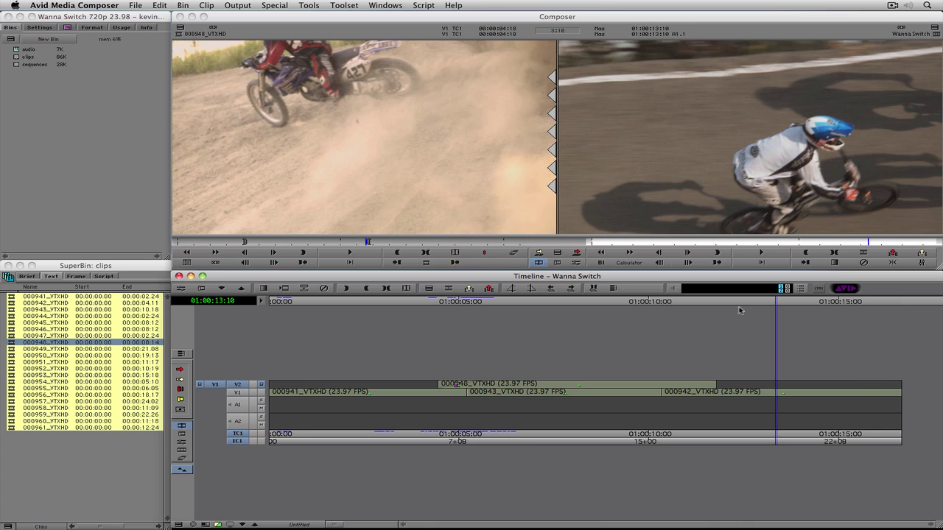
- Open the audio bin and place its window just above the clips SuperBin
double_click(16, 54)
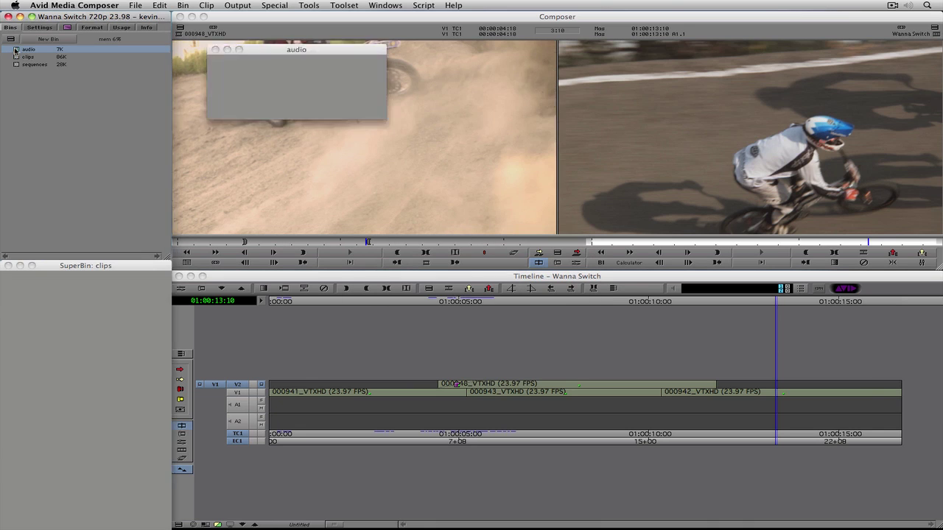
left_click_drag(270, 50, 72, 182)
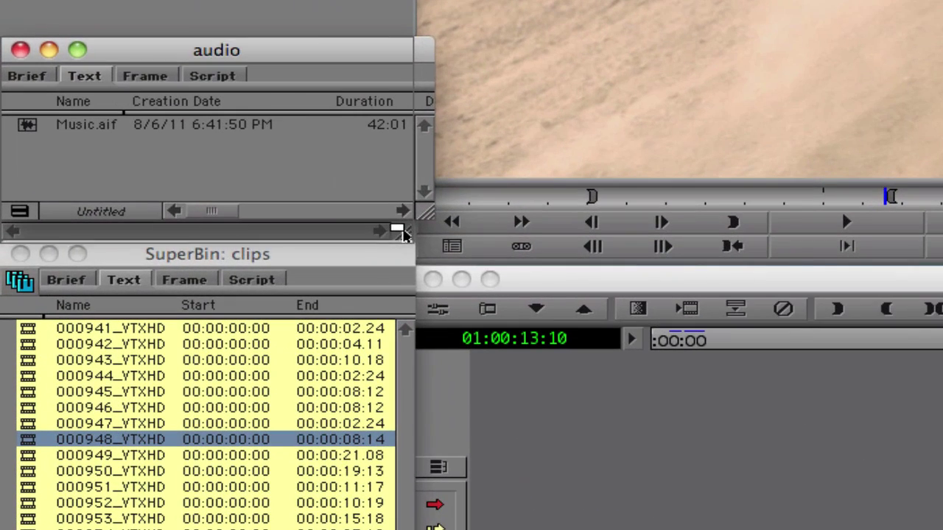
- Match the audio bin's width to the SuperBin, and place the sequences bin in its own window over the lower part of the clips bin
left_click_drag(401, 232, 404, 234)
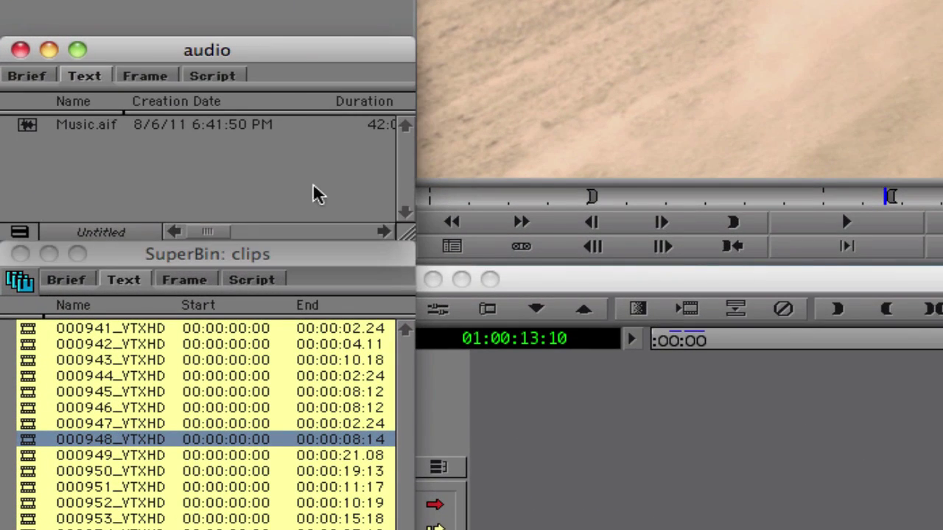
left_click(36, 129)
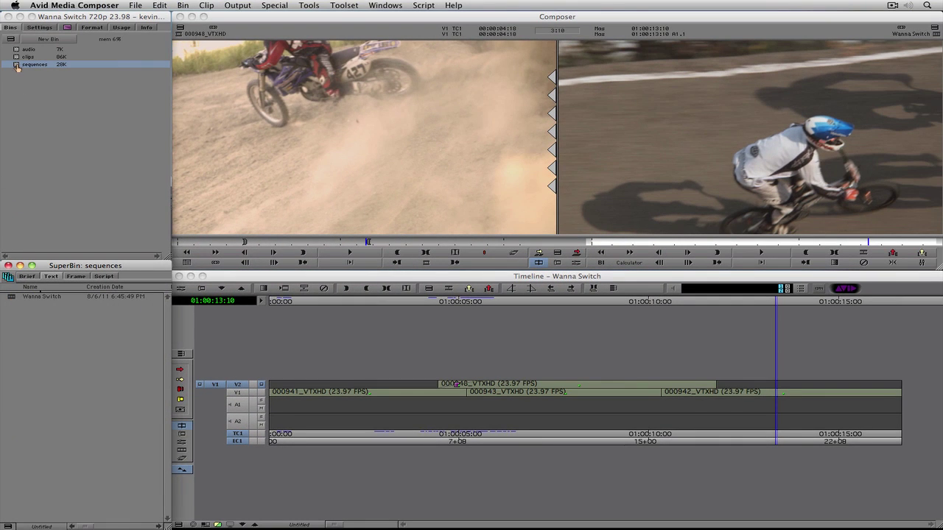
double_click(17, 65)
left_click_drag(268, 59, 224, 267)
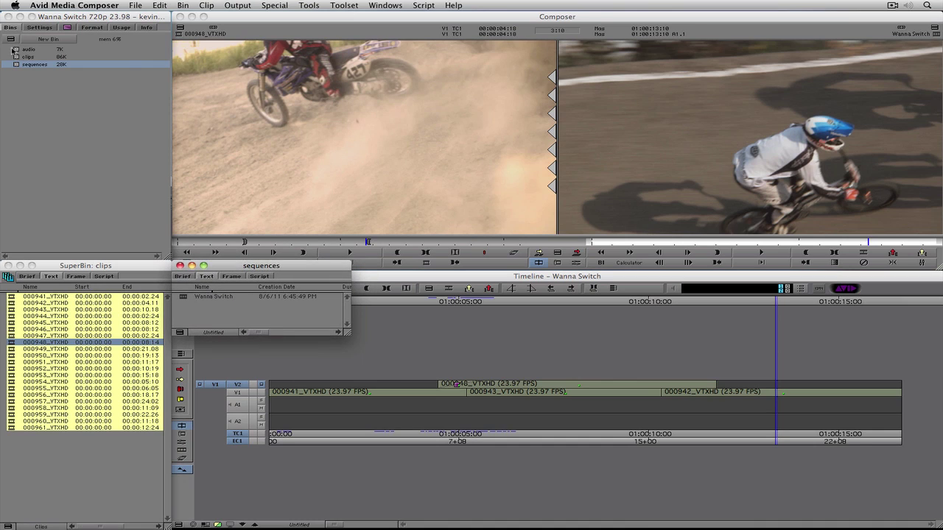
double_click(15, 50)
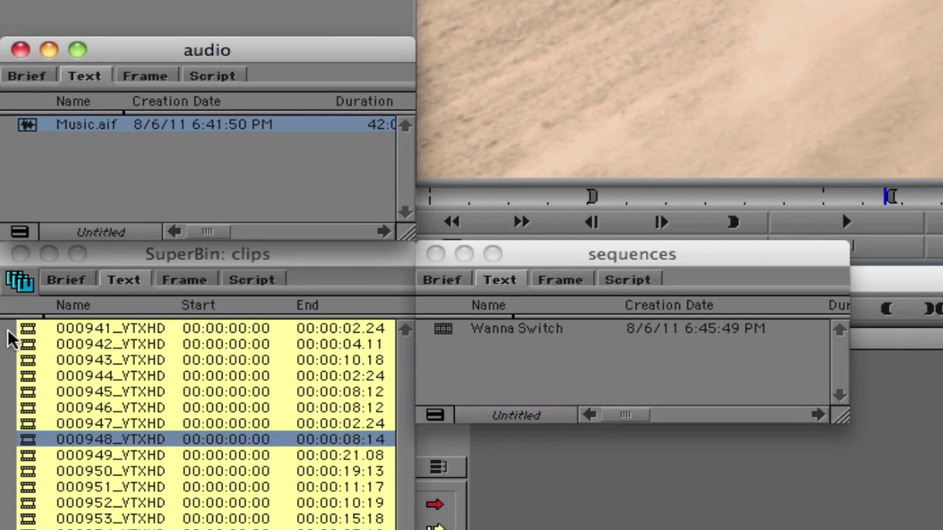
left_click_drag(623, 254, 169, 444)
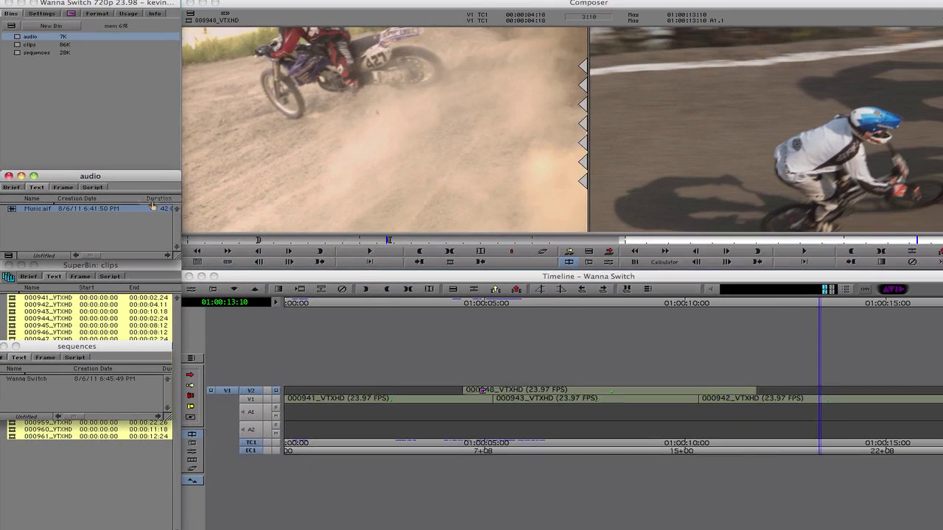
- Load Music.aif as the source, deselect V2, and overwrite the music onto A1 and A2 across the whole sequence
left_click_drag(33, 136, 638, 67)
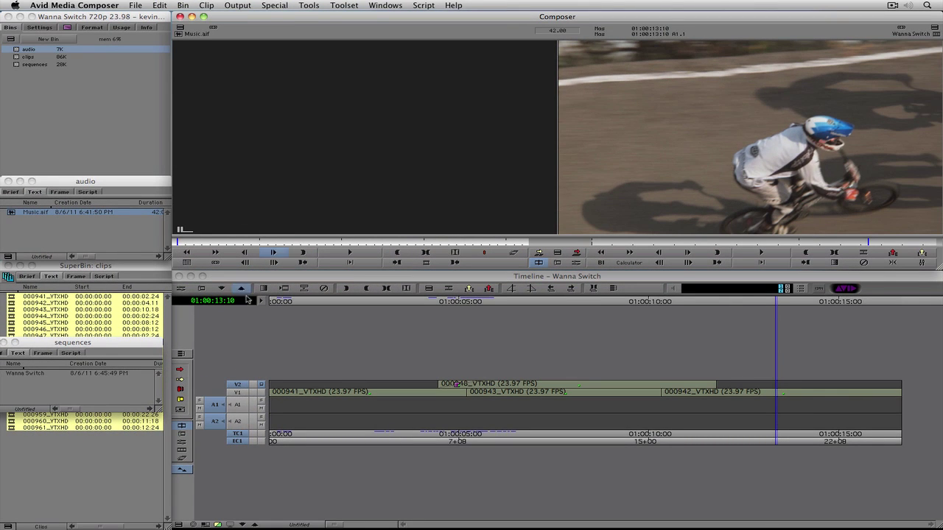
left_click(238, 412)
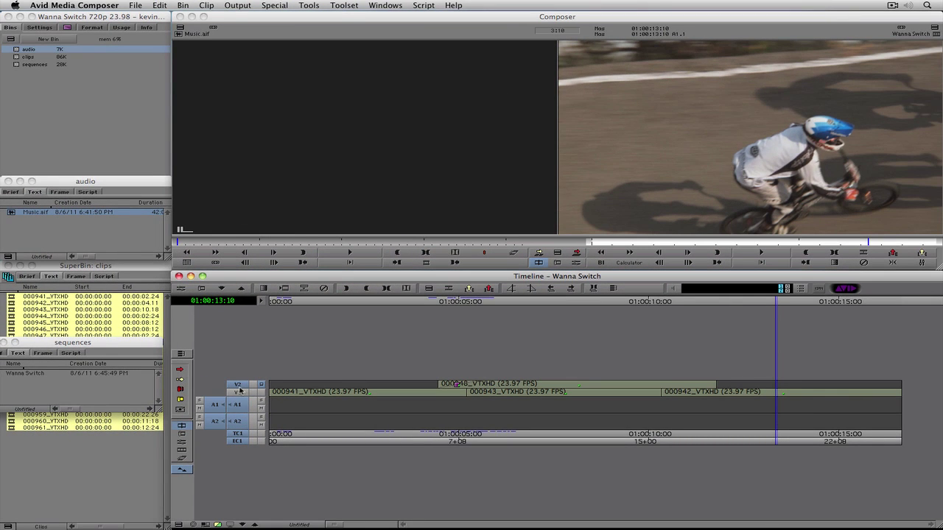
left_click(319, 413)
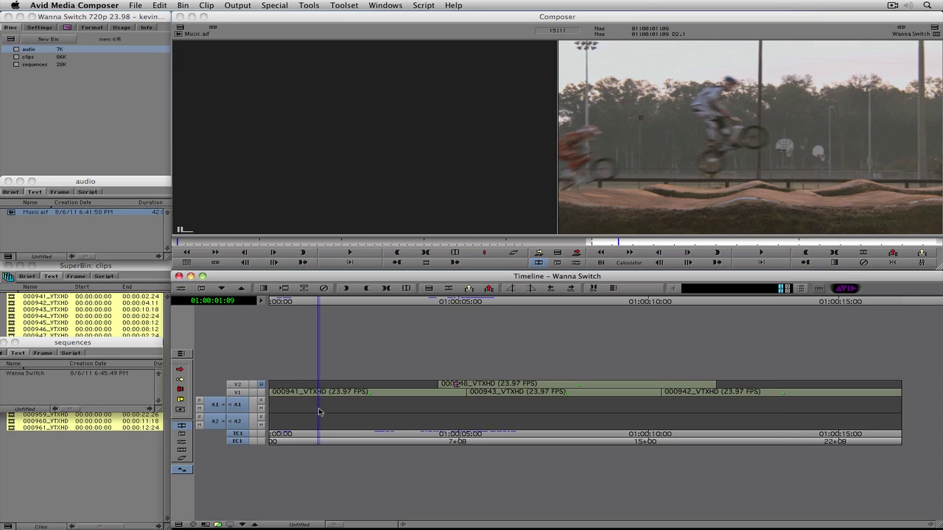
key("b")
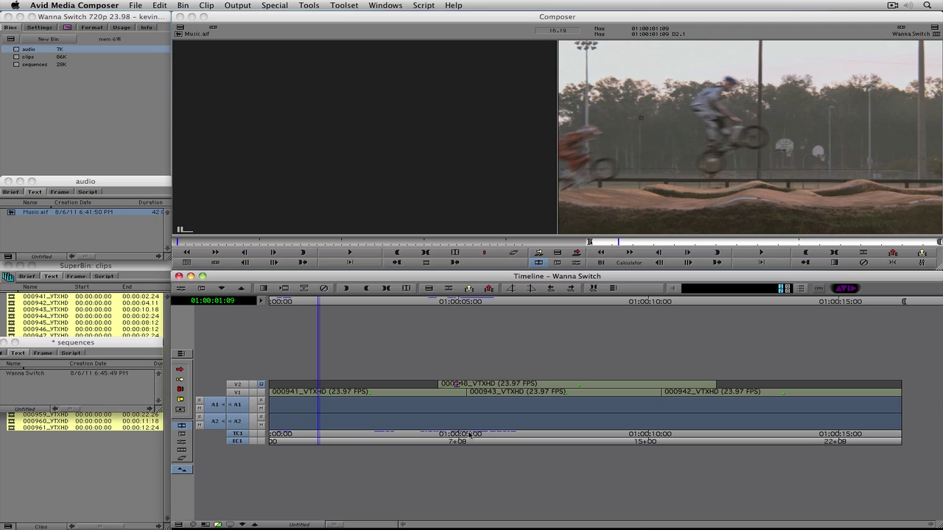
key("End")
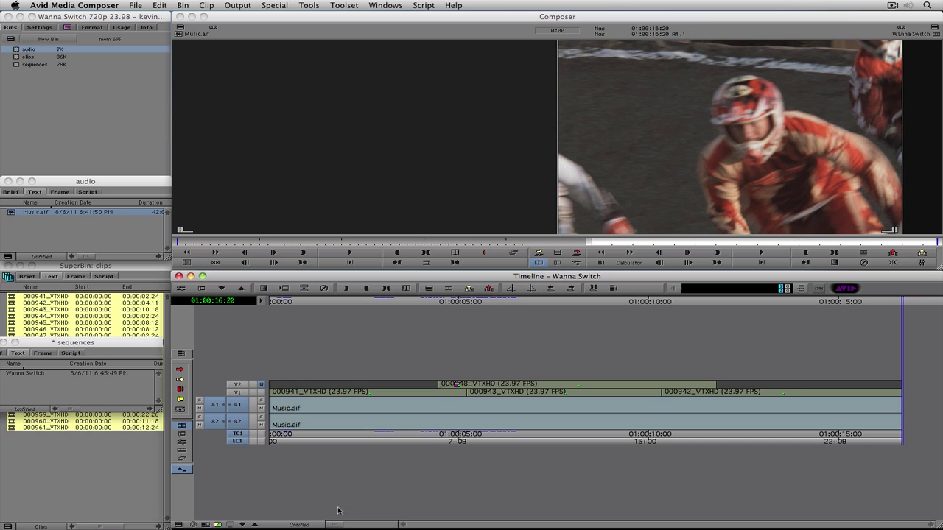
- Save the current timeline view under the name Normal
left_click(296, 524)
left_click(335, 517)
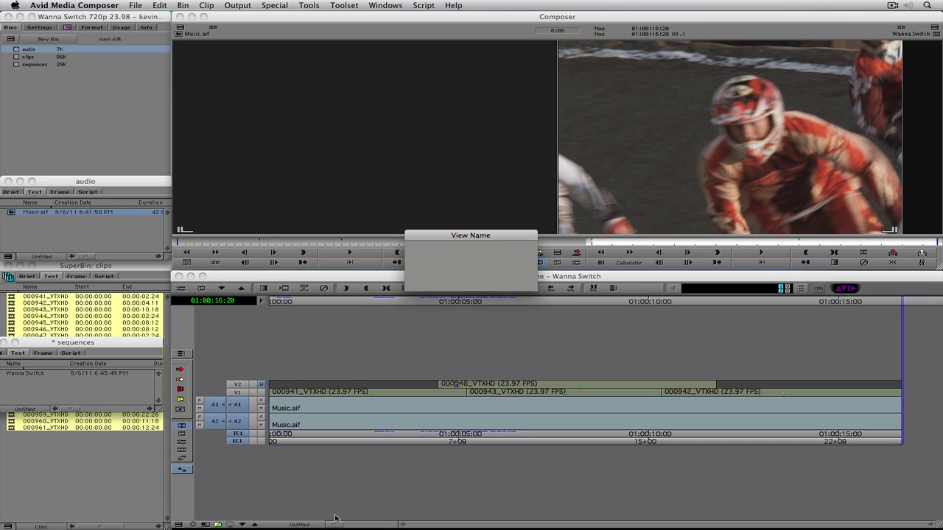
type("Normal")
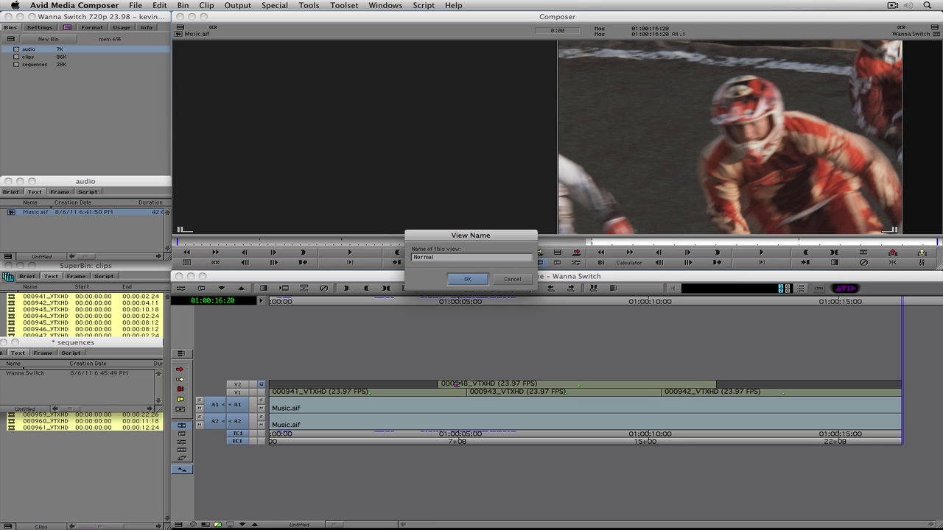
key("Return")
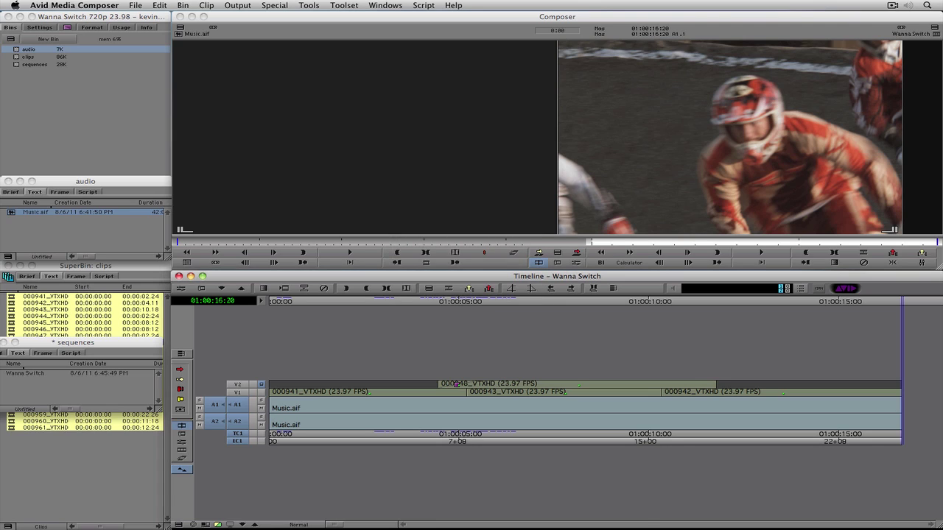
- Set the timeline's audio data display to Waveform
left_click(178, 525)
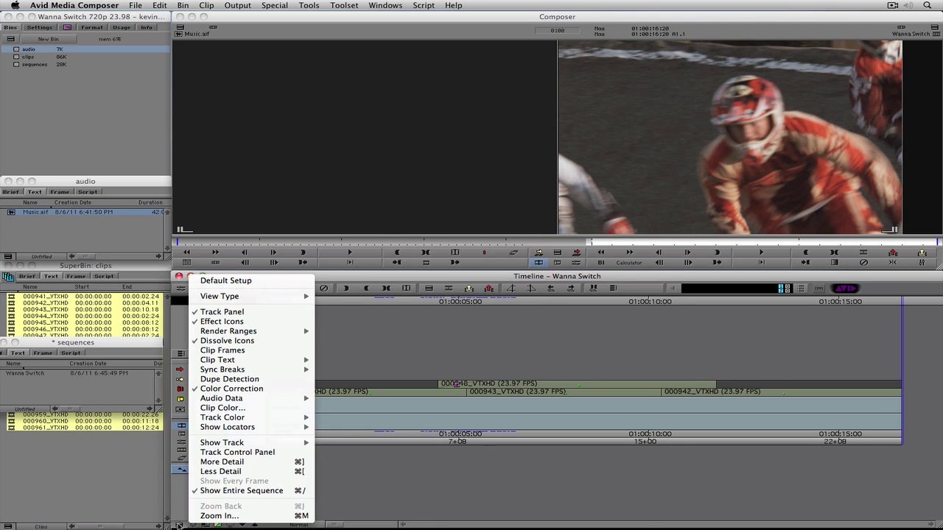
mouse_move(230, 403)
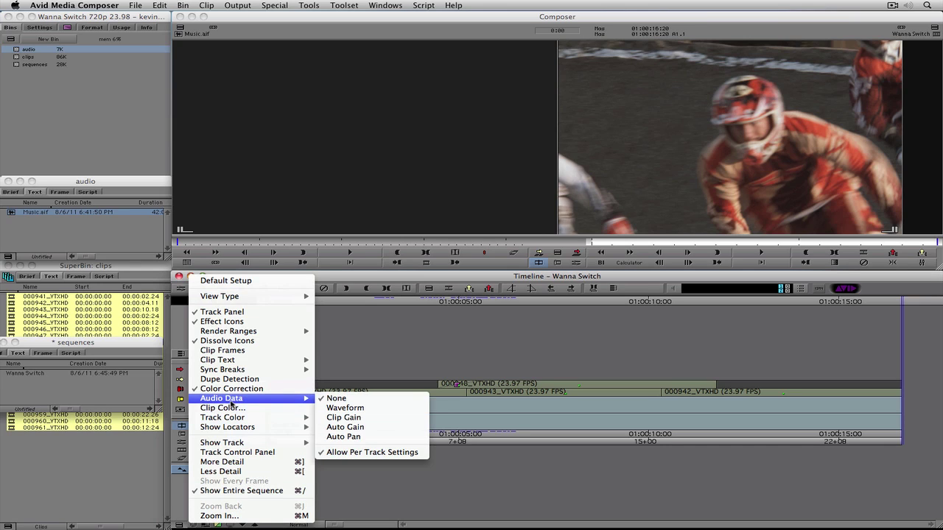
left_click(345, 407)
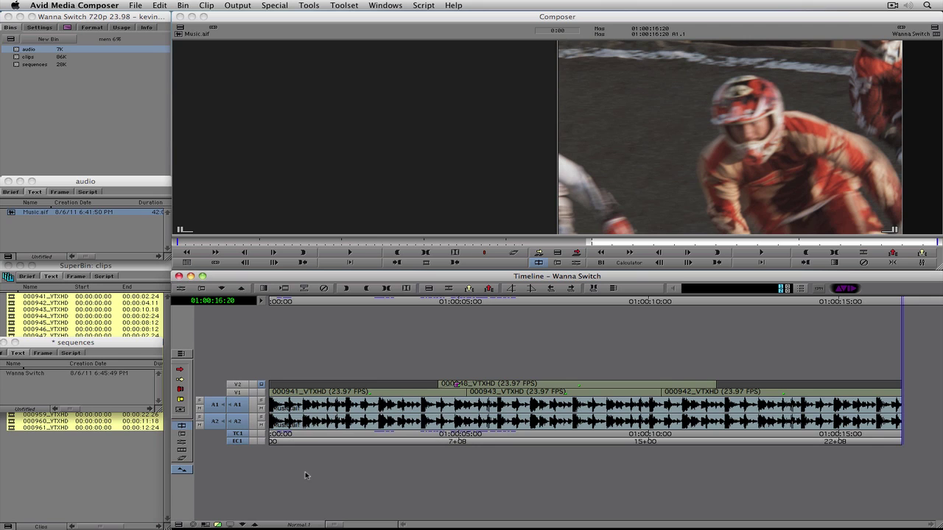
- Enlarge the selected A1, A2, TC1 and EC1 tracks to about four times their height so the music waveforms are easier to read
key("super+a")
key("super+l")
key("super+l")
key("super+l")
key("super+l")
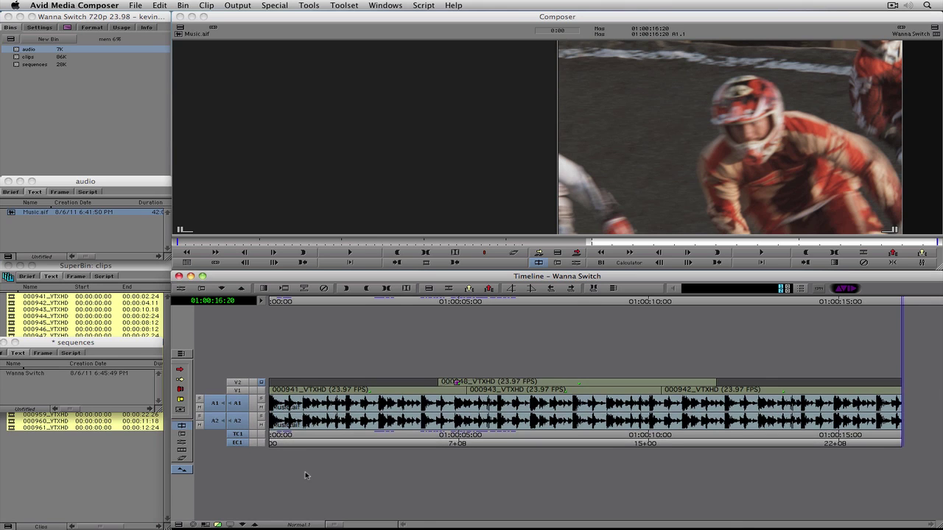
key("super+l")
key("super+l")
key("super+l")
key("super+l")
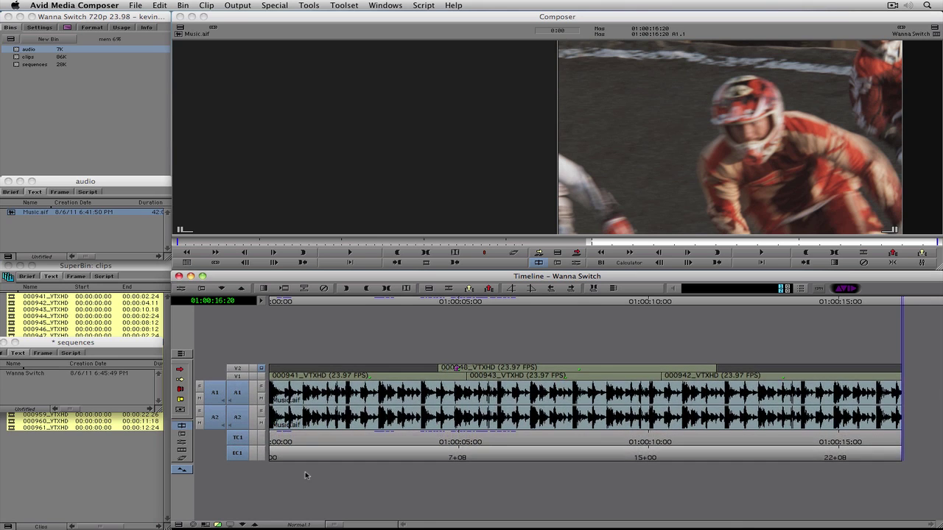
key("super+l")
key("super+l")
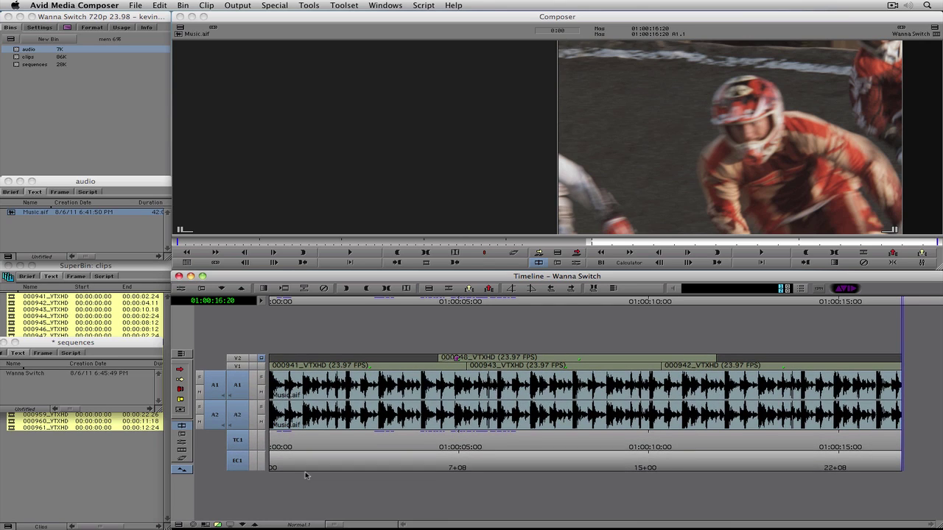
- Save the enlarged waveform display as a new timeline view named Audio waveform
left_click(308, 523)
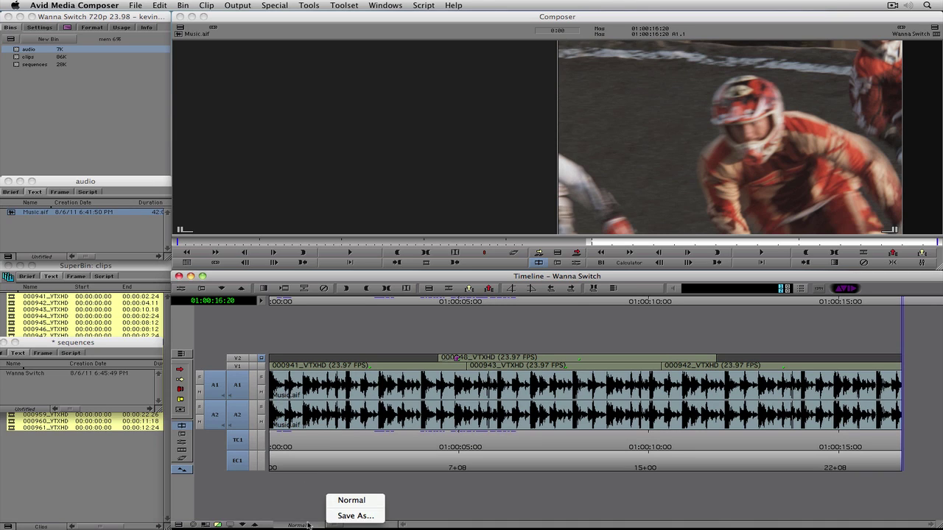
left_click(355, 515)
type("Aydio waveform")
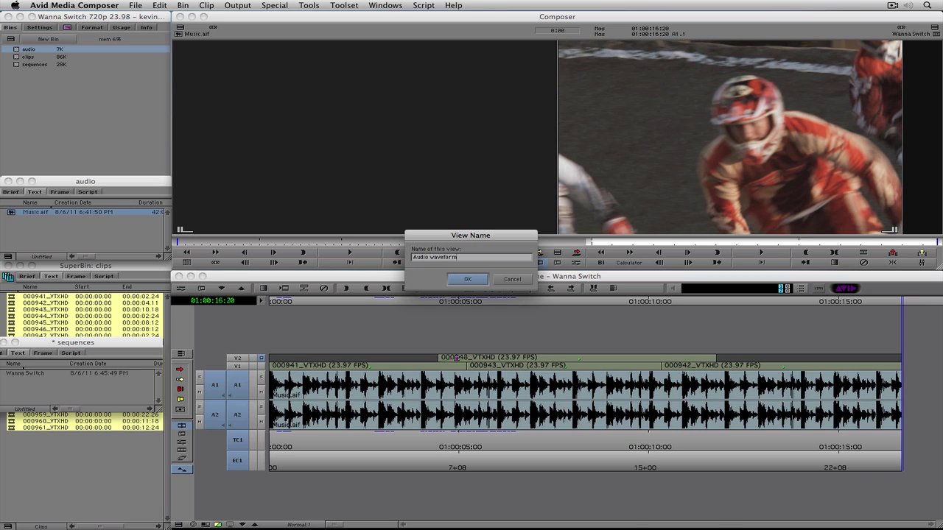
key("Return")
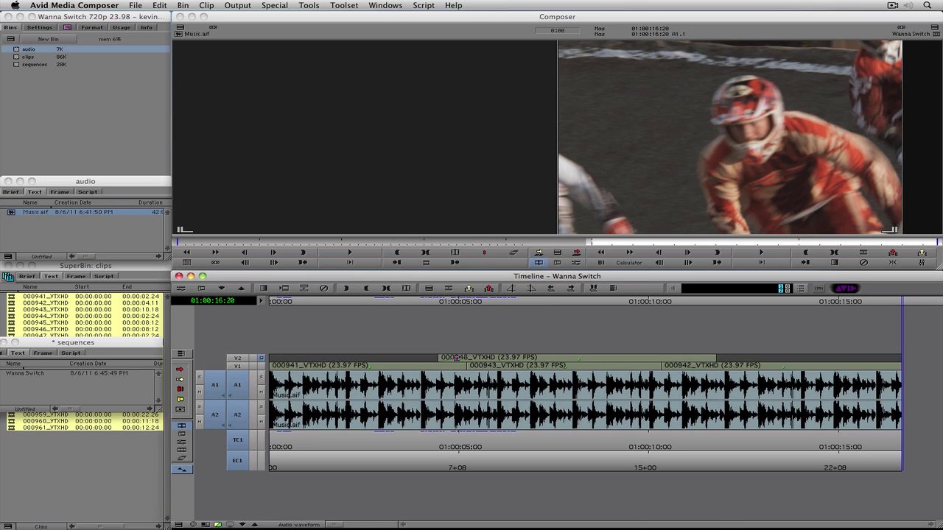
- Compare the saved timeline views by switching to Normal and back to Audio waveform
left_click(313, 523)
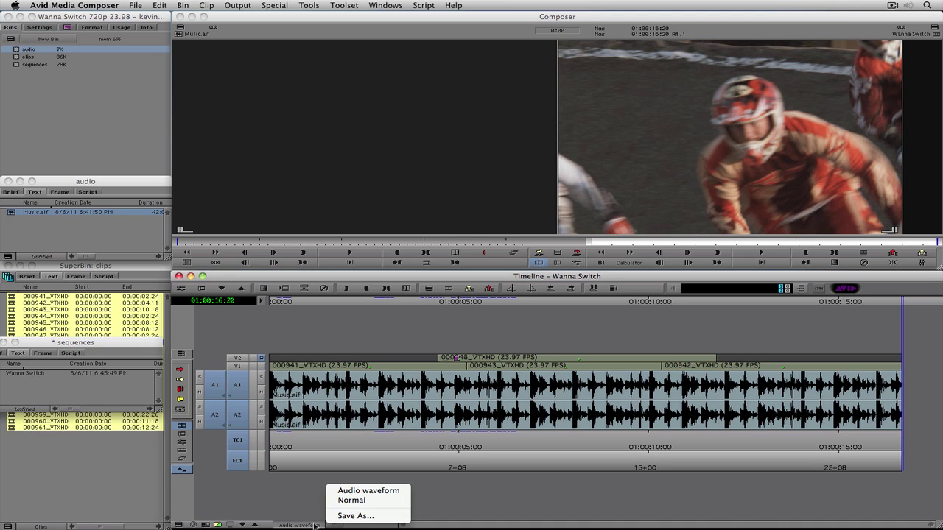
left_click(343, 501)
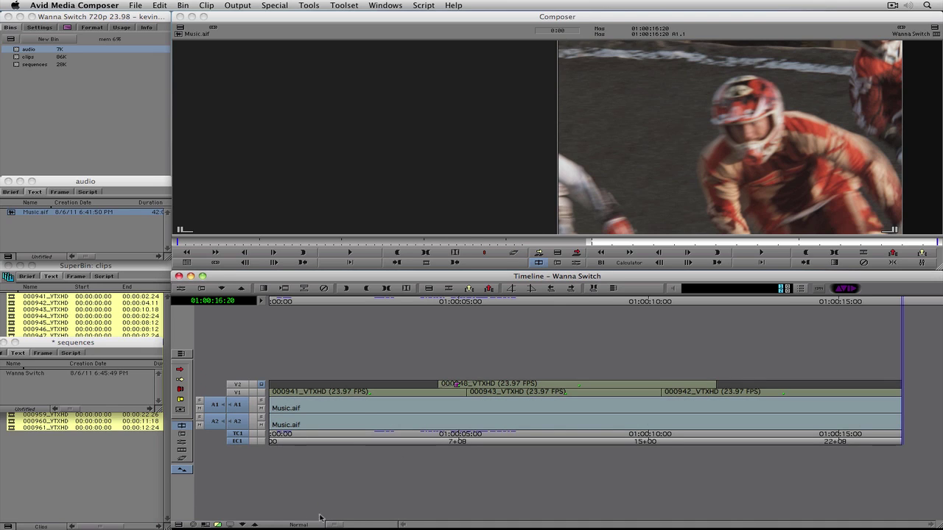
left_click(361, 491)
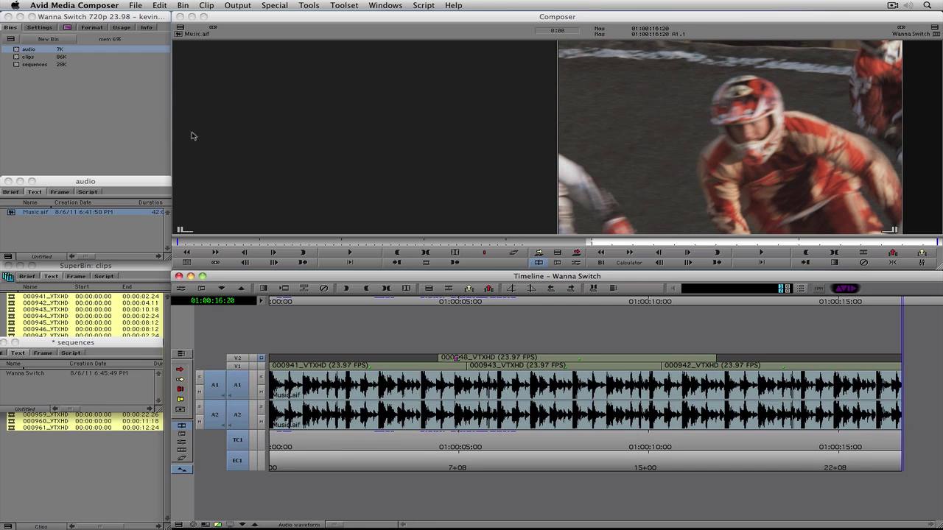
- Look up the saved Timeline View entries in the project settings, and return to the list of bins
left_click(41, 28)
scroll(168, 111, "down", 3)
scroll(168, 117, "down", 5)
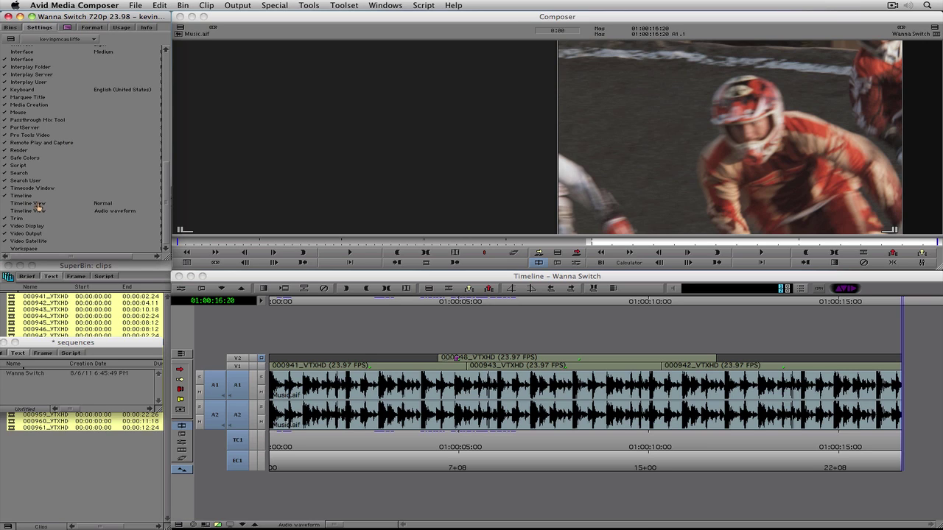
left_click(11, 27)
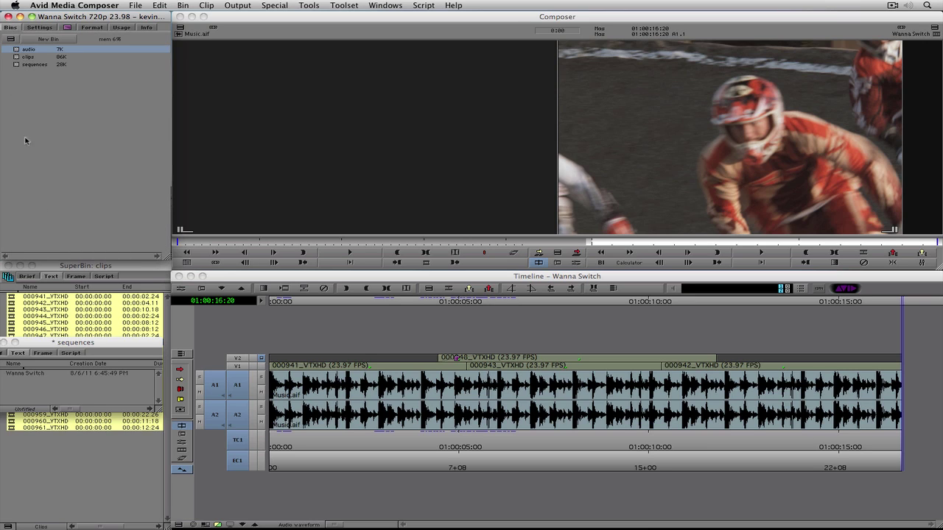
- Switch the timeline to the Normal view, and make V1 the active track with A1 and A2 deselected
left_click(299, 524)
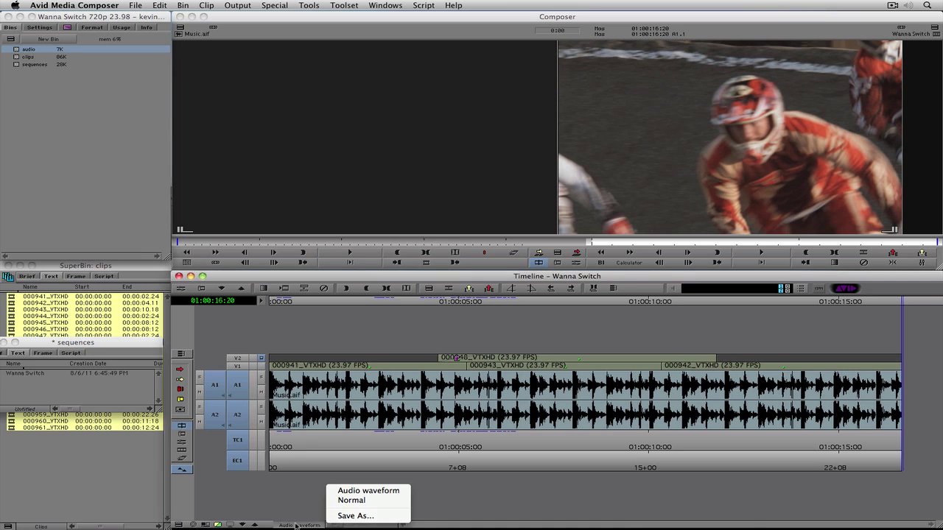
left_click(336, 500)
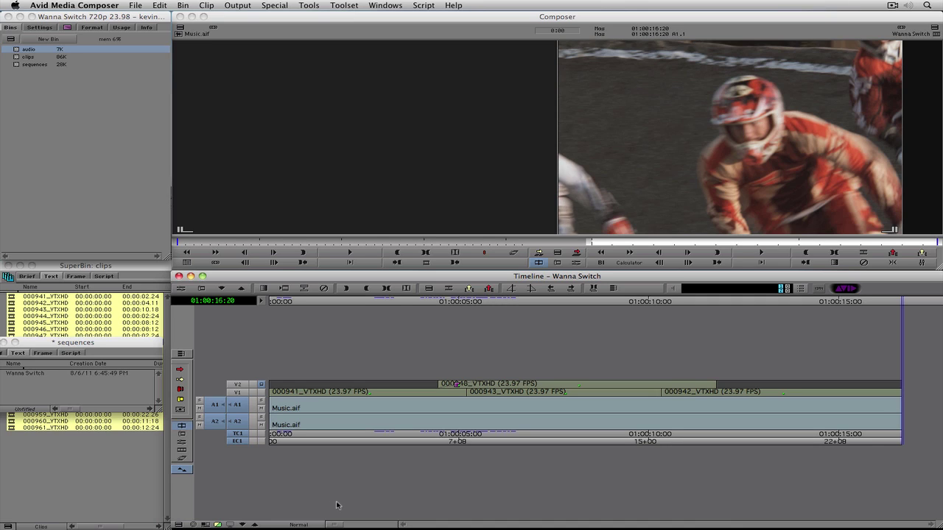
left_click(241, 421)
left_click(241, 405)
left_click(239, 392)
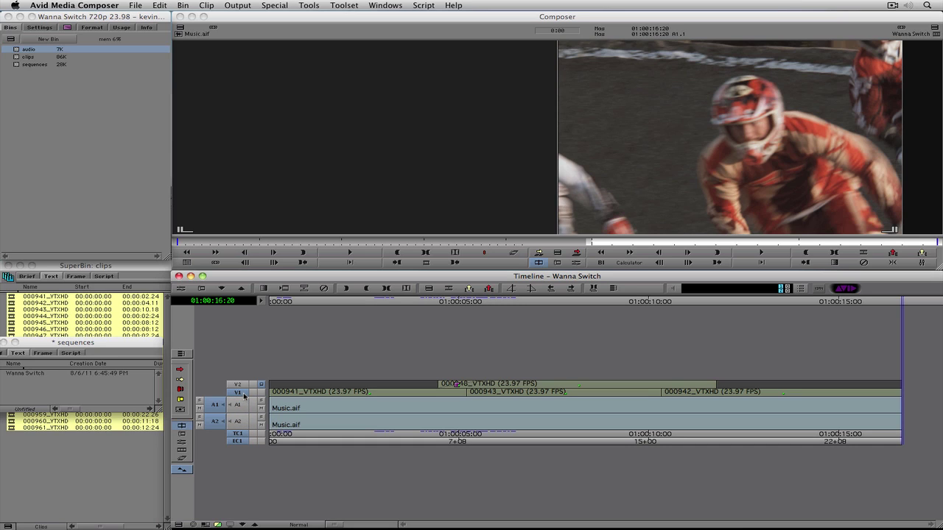
- Park at 01:00:06:18 under the V2 clip, and move the video monitor to V1 and back to V2 to compare the layers
left_click(516, 401)
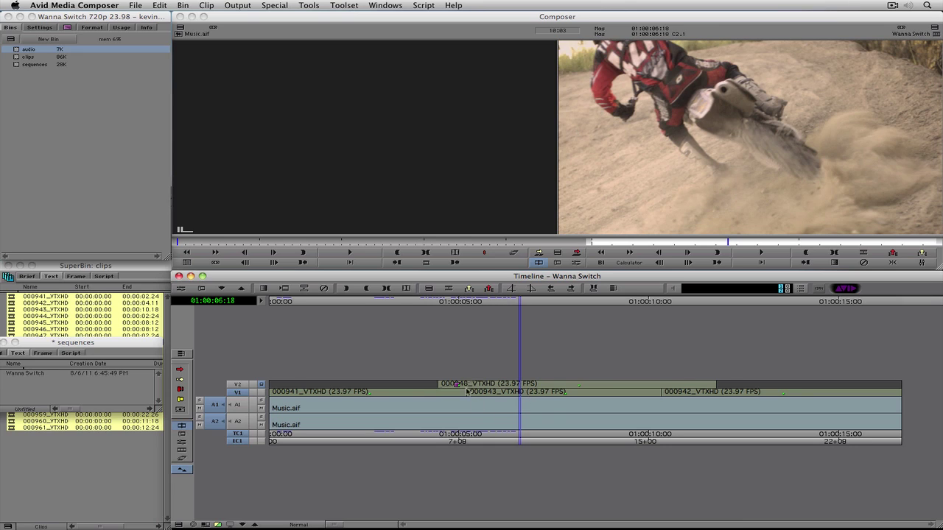
left_click(261, 393)
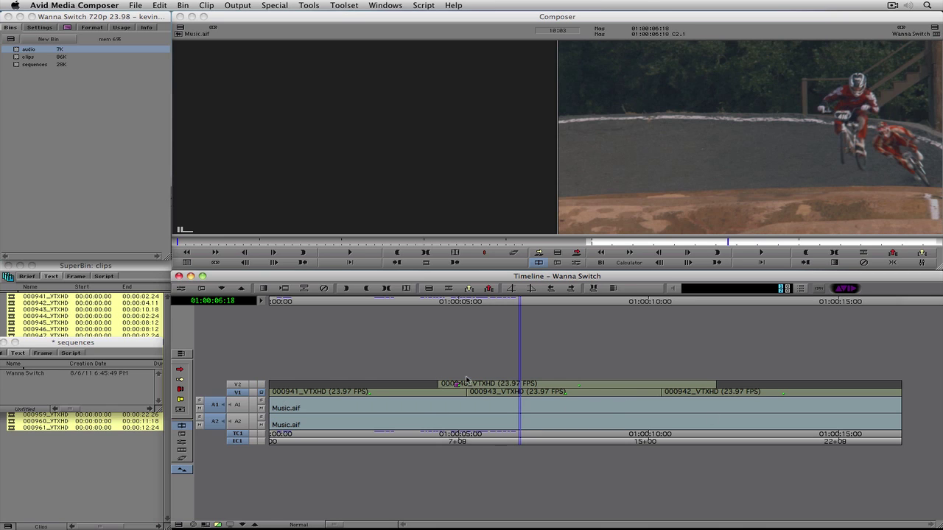
left_click(261, 384)
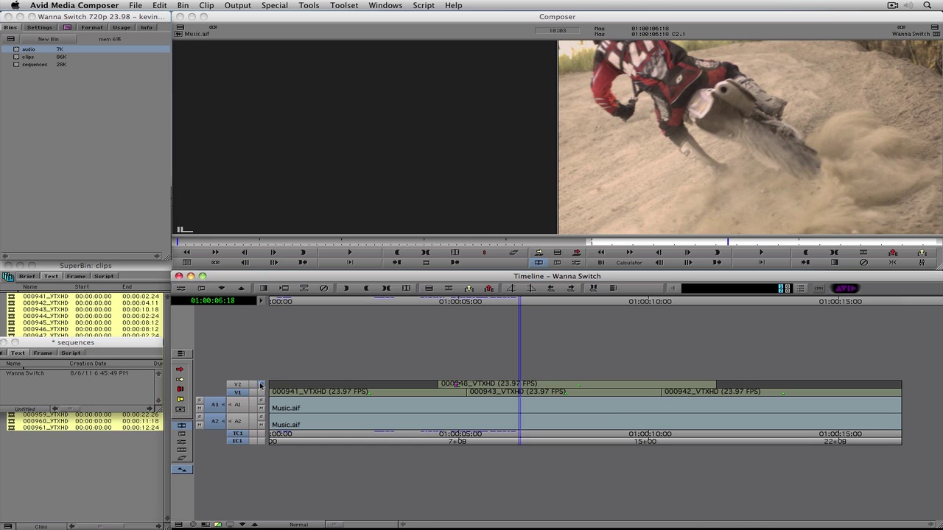
- Solo the V2 video monitor with the playhead at 01:00:05:14, and check the empty part of V2 at 01:00:01:28
left_click_drag(430, 392, 483, 386)
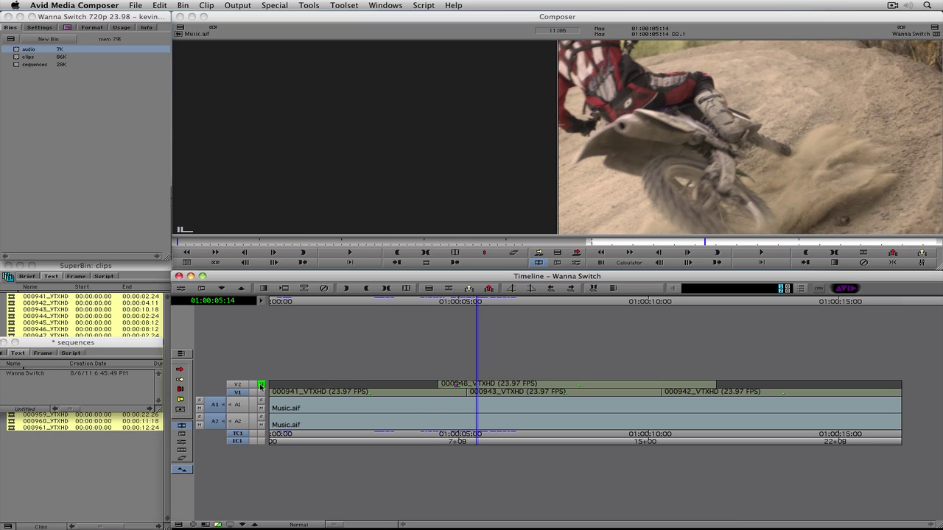
left_click(342, 394)
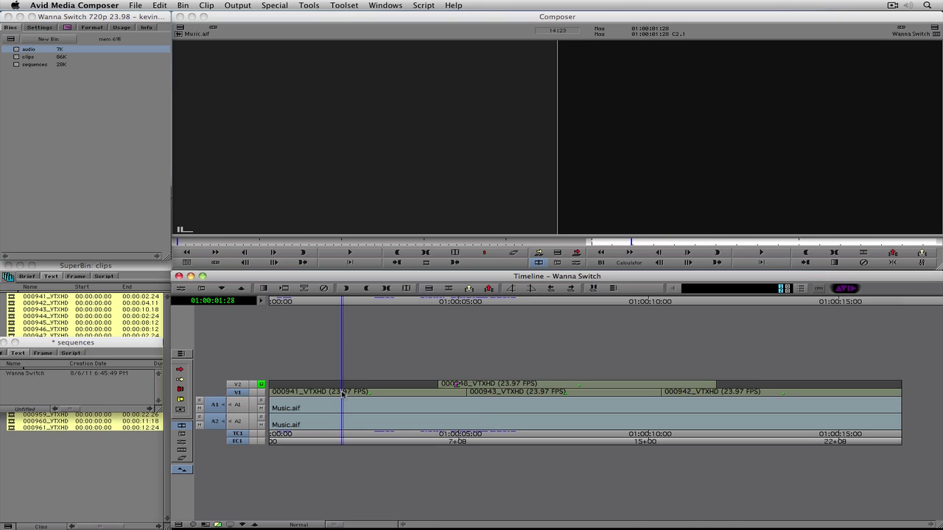
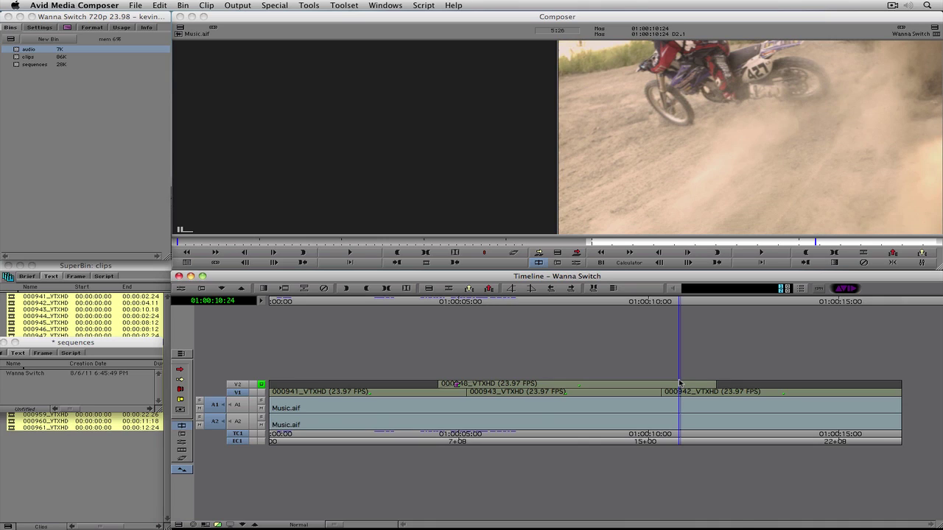
- Move the video monitor from the soloed V2 to V1, and park at 01:00:07:09 in the 000943_VTXHD clip
left_click(261, 393)
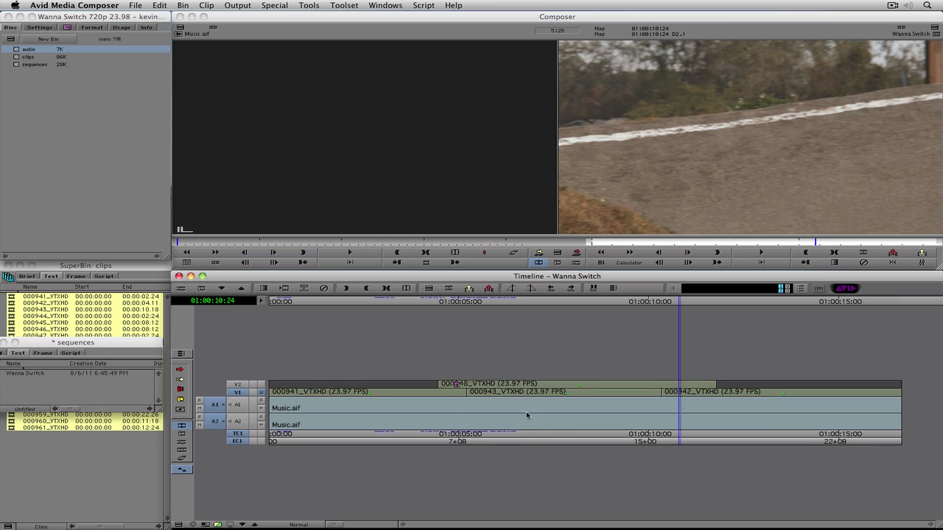
left_click(545, 397)
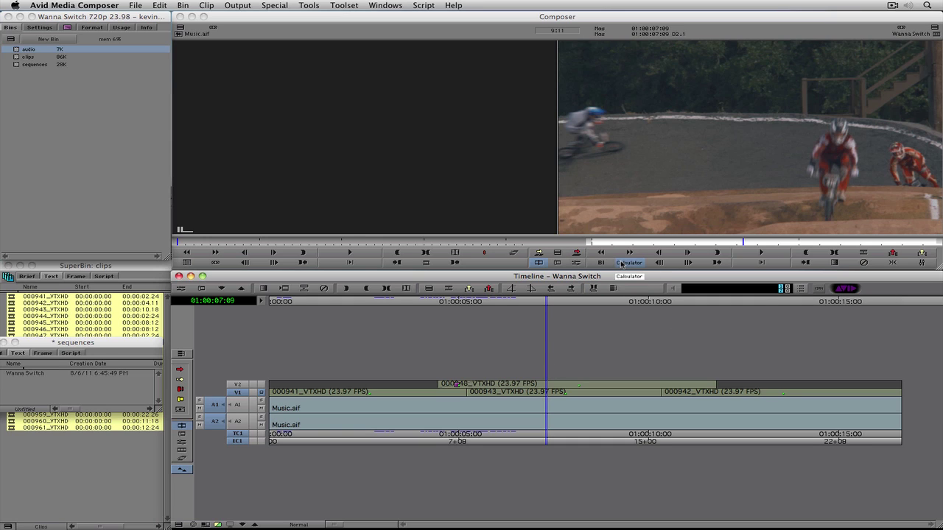
- Replace the record monitor's Calculator button with Match Frame from the Command Palette, using Button to Button Reassignment
left_click(305, 7)
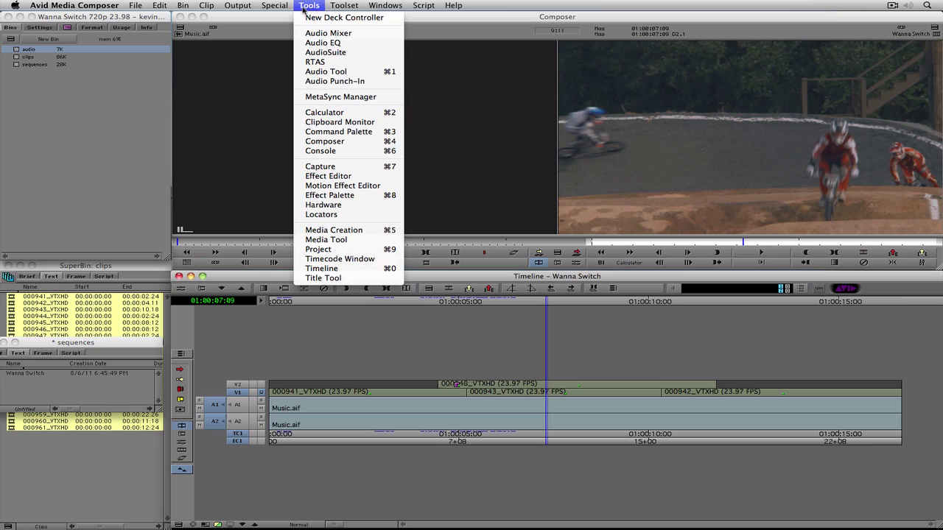
left_click(340, 132)
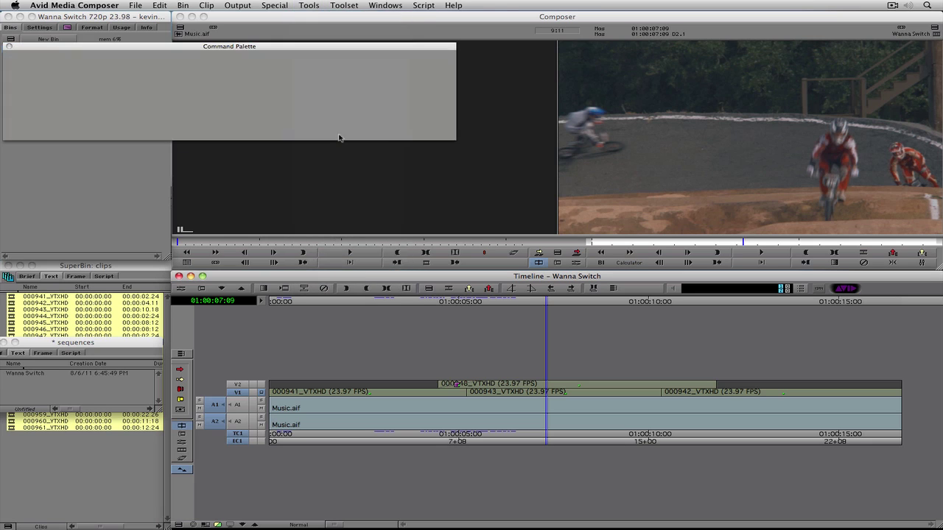
left_click_drag(285, 46, 330, 145)
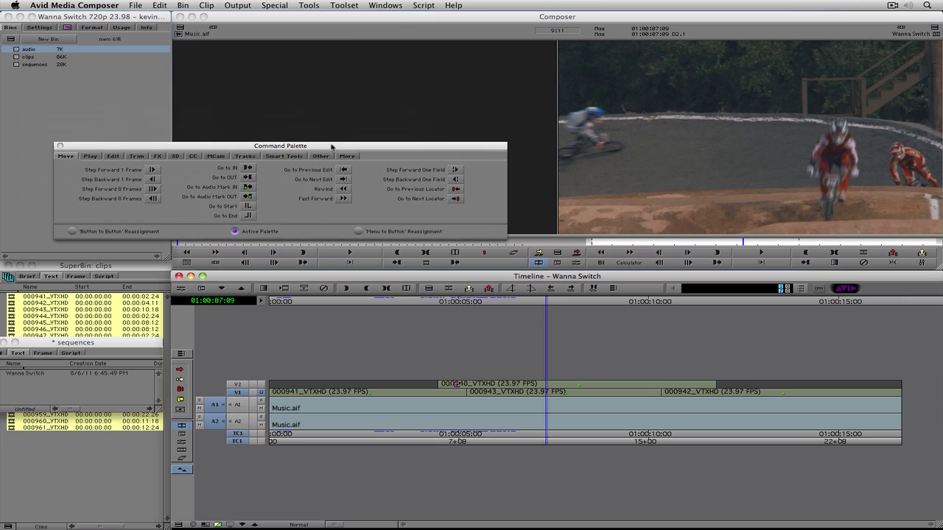
left_click(321, 156)
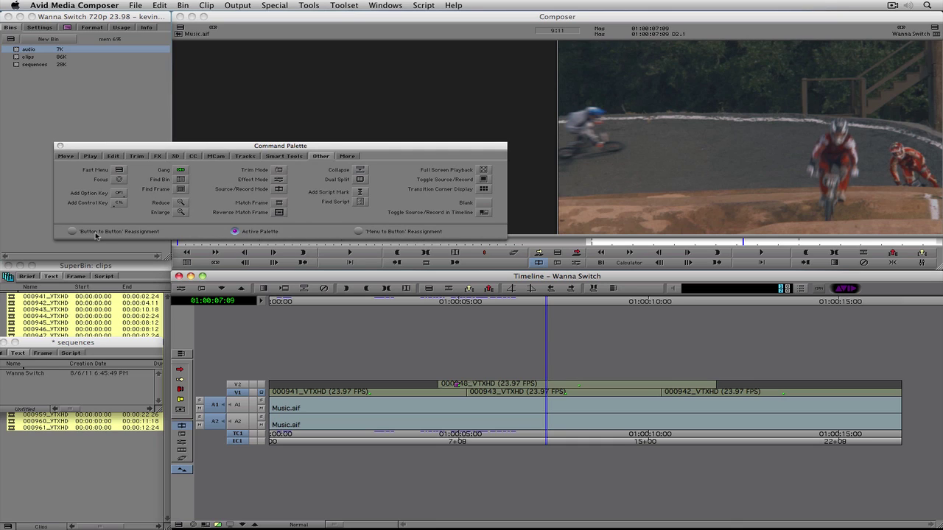
left_click(72, 231)
left_click(60, 145)
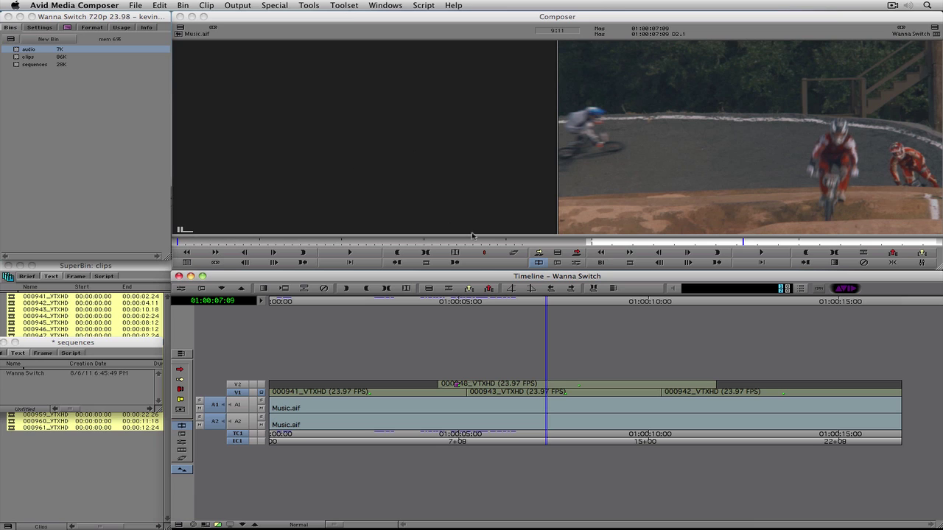
- Match frame the 000943_VTXHD clip into the source monitor, and use Find Bin to locate it in its bin
left_click(630, 263)
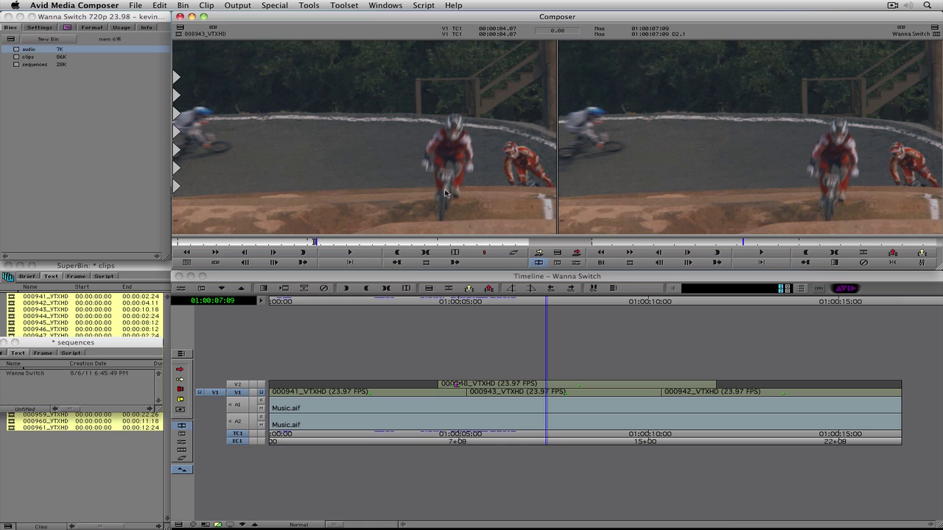
left_click(310, 6)
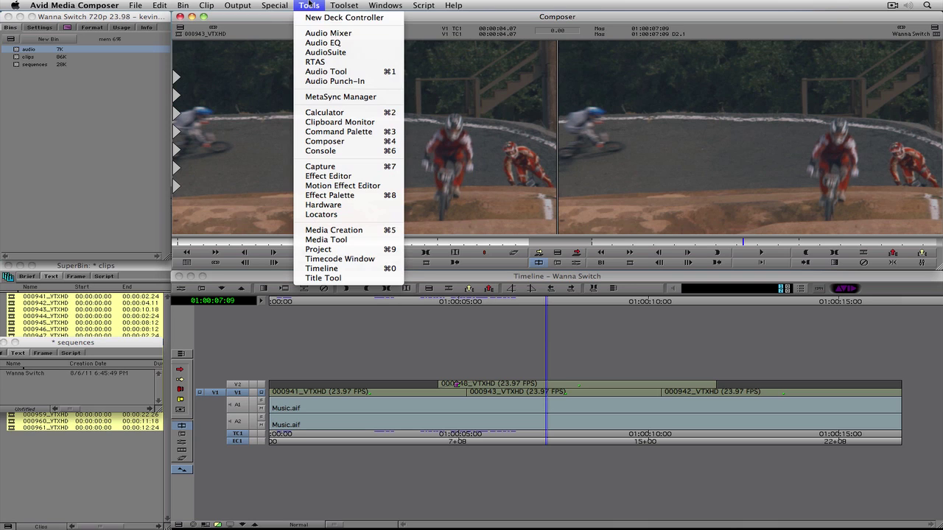
left_click(338, 133)
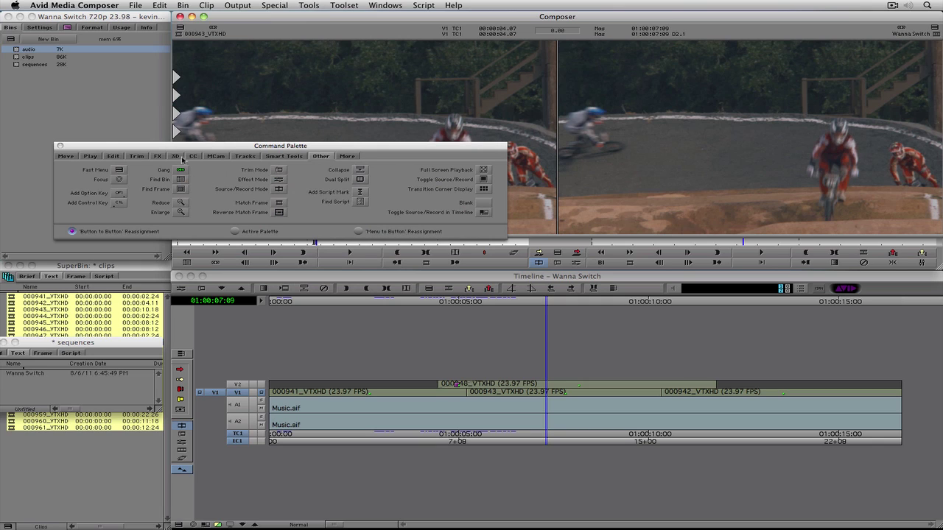
left_click(60, 146)
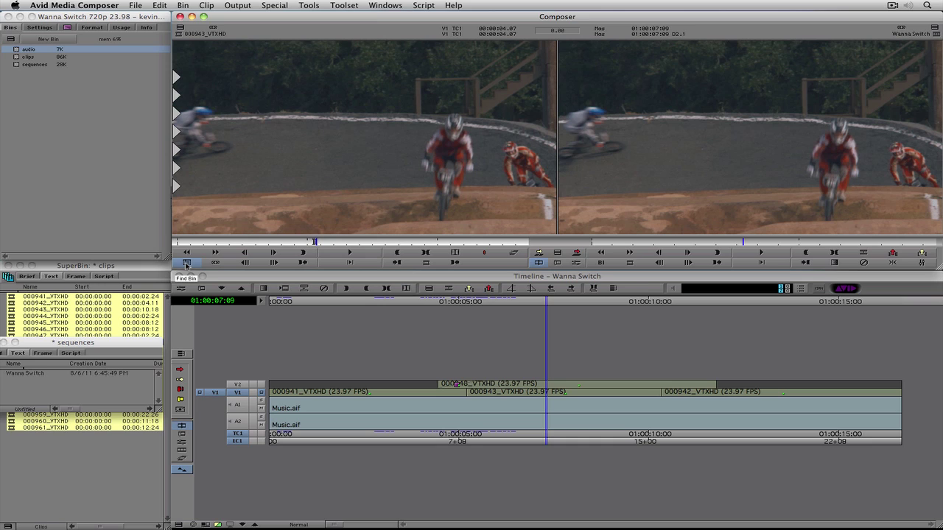
left_click(187, 263)
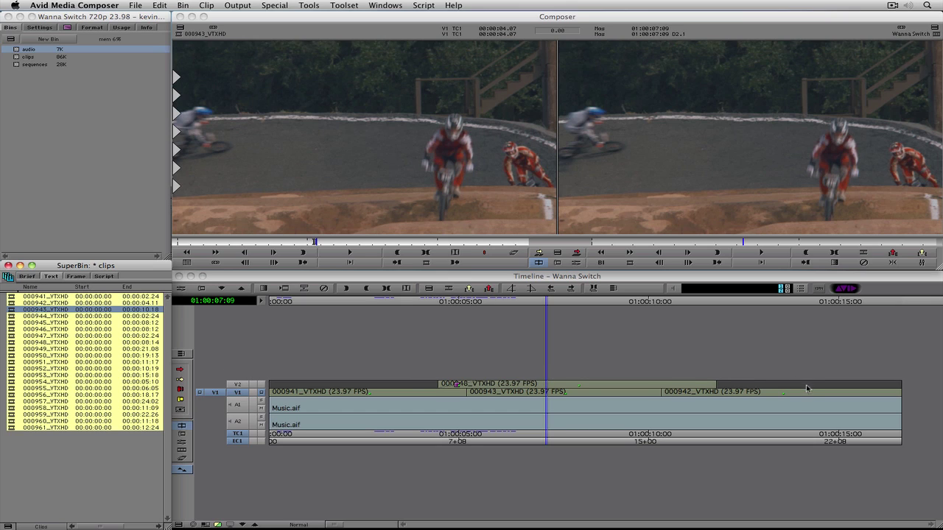
- Make V2 the active, monitored video track with source V1 patched to it, and play the sequence to 01:00:10:08
left_click(246, 389)
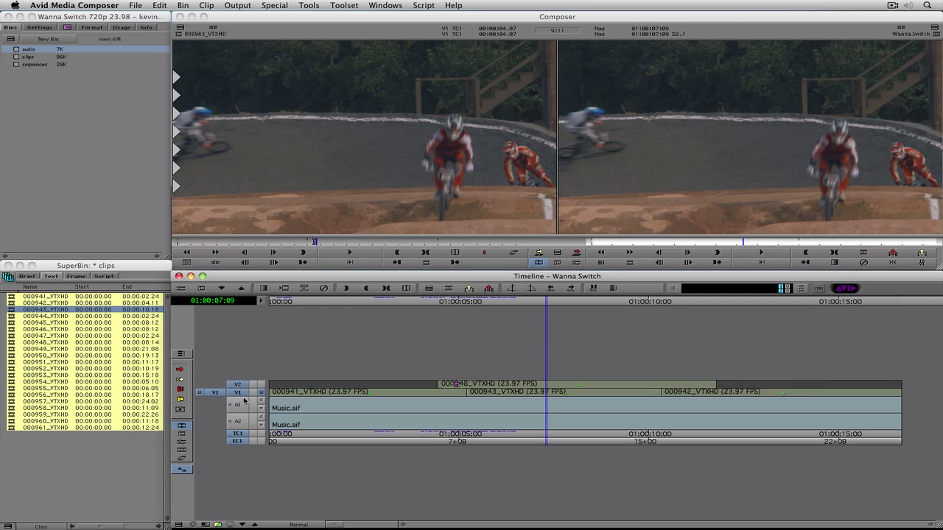
key("space")
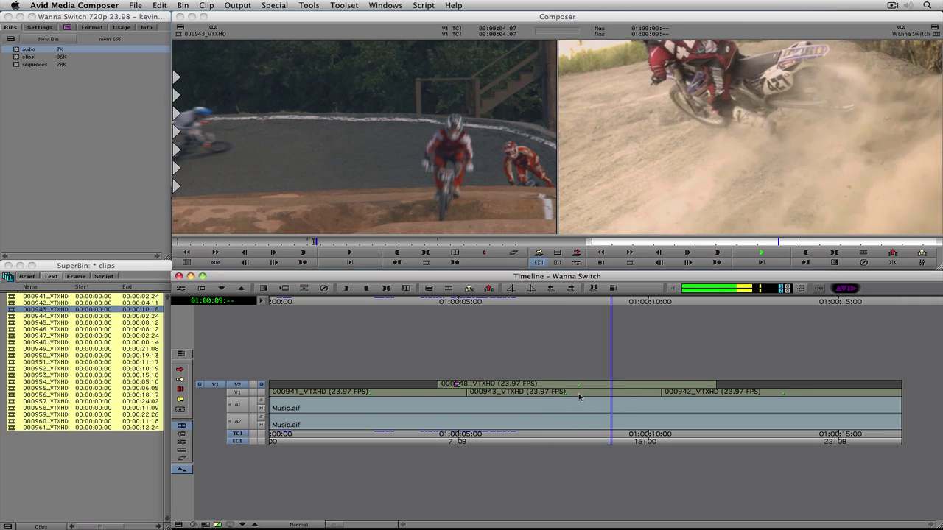
key("space")
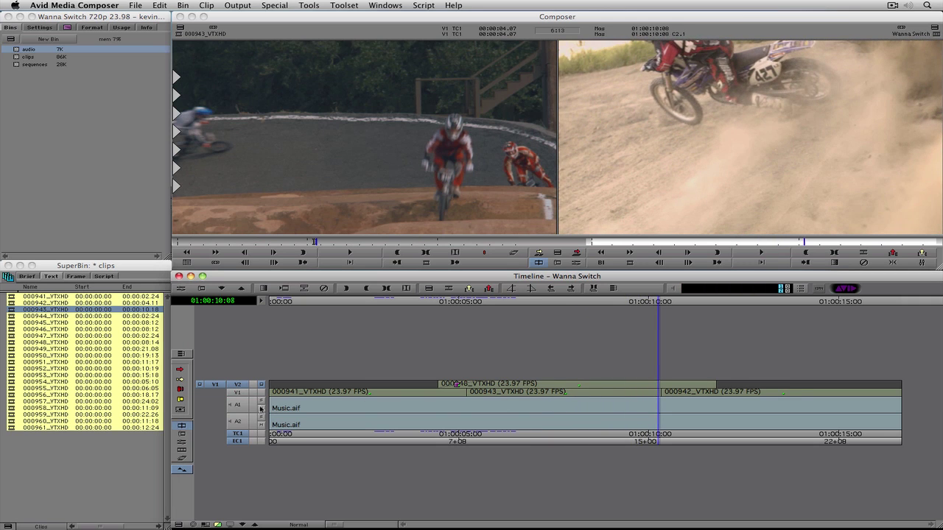
- Mute audio tracks A1 and A2, and play the sequence up to 01:00:12:26
left_click_drag(611, 377, 579, 397)
key("space")
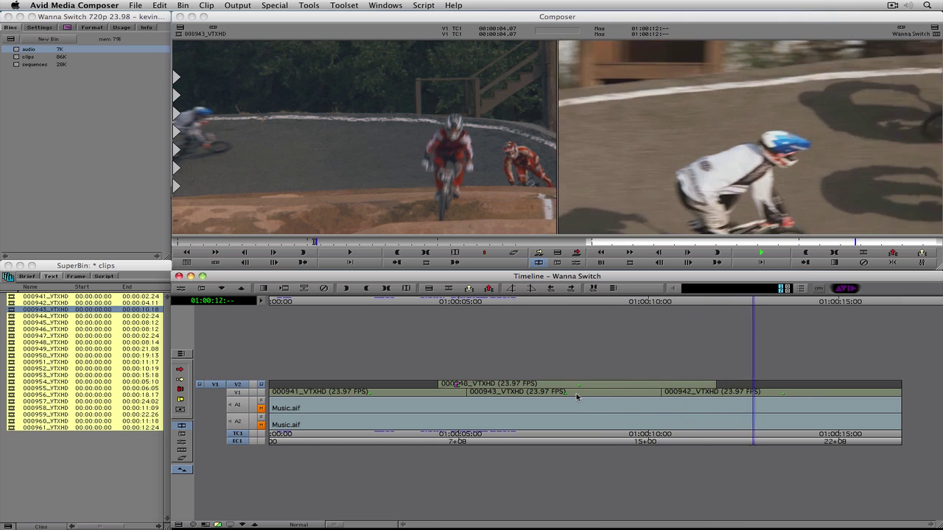
key("space")
- Mark an IN point at 01:00:12:26, and extend the end of the V2 clip to it
key("i")
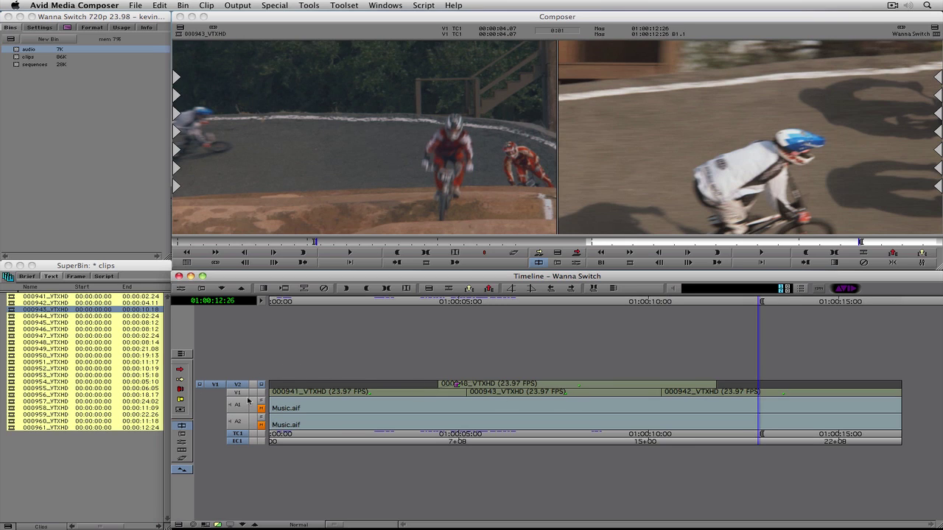
left_click(834, 263)
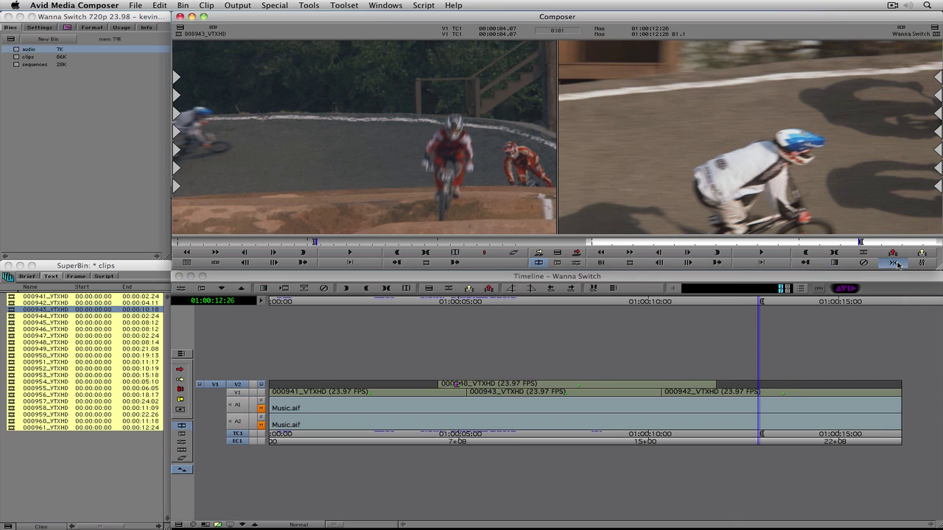
left_click(897, 263)
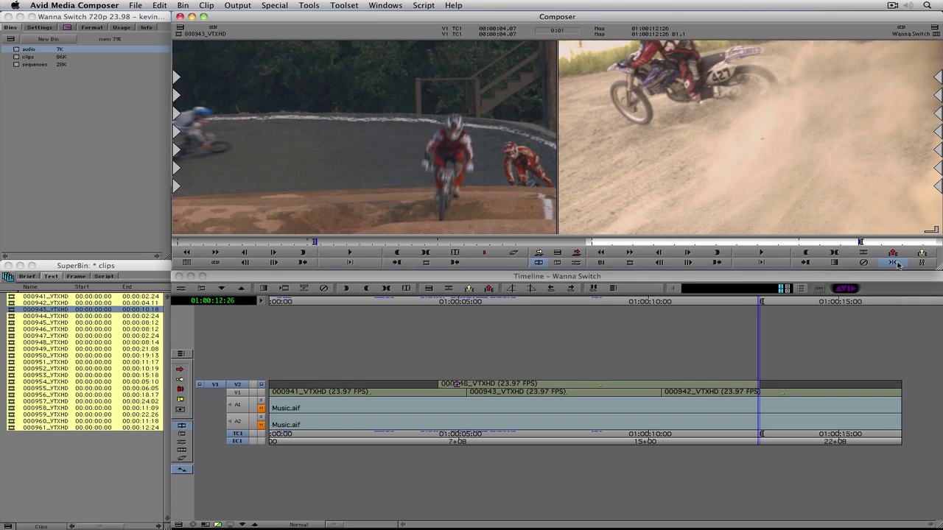